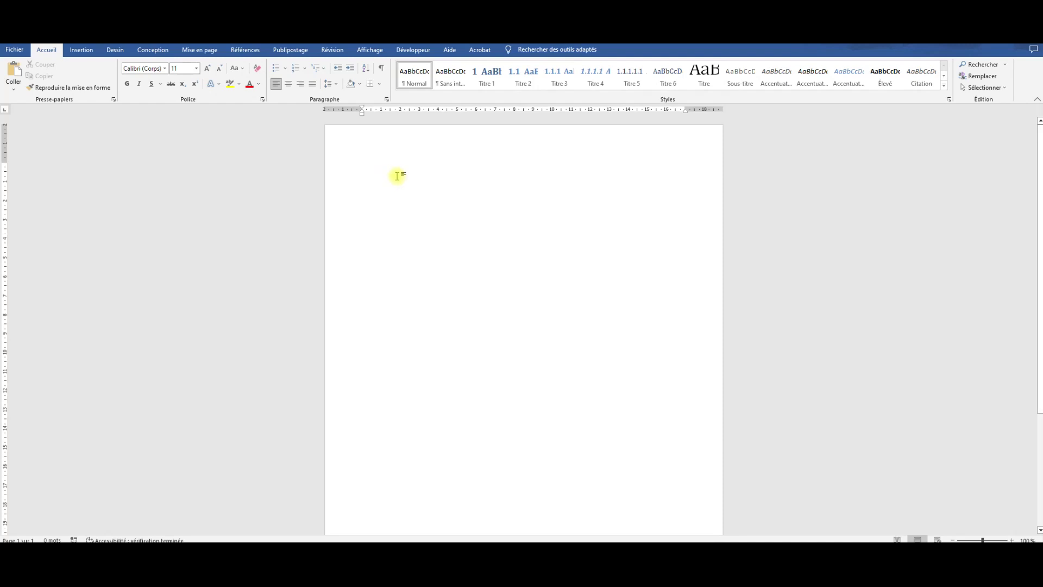
Step: Enter the form labels "Nom :", "Prénom :" and "Date d'entrée" on separate lines of the blank document
type("Nom :")
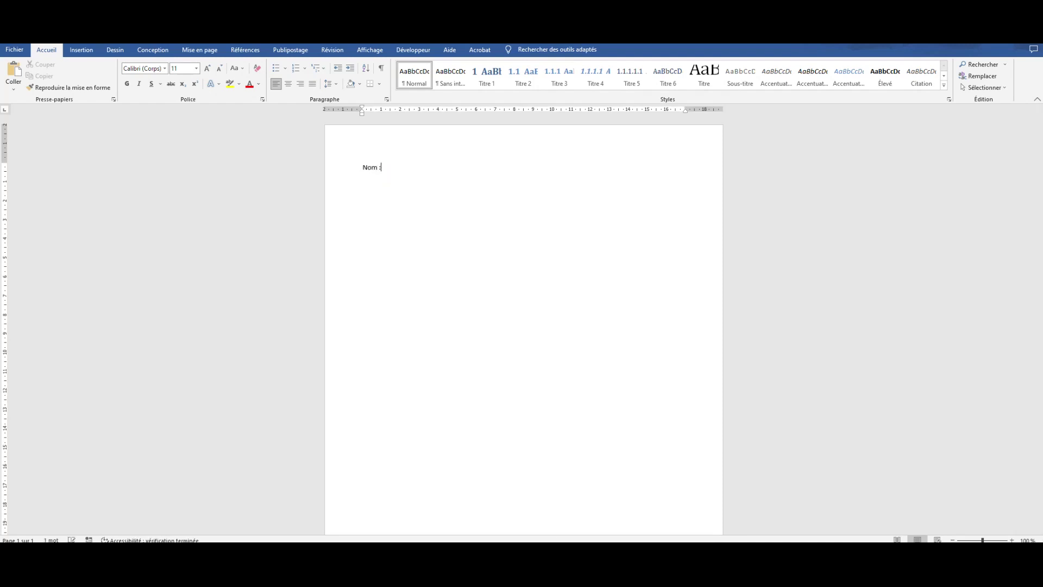
type("Prén")
type("om :")
type("ate d")
type("'entrée")
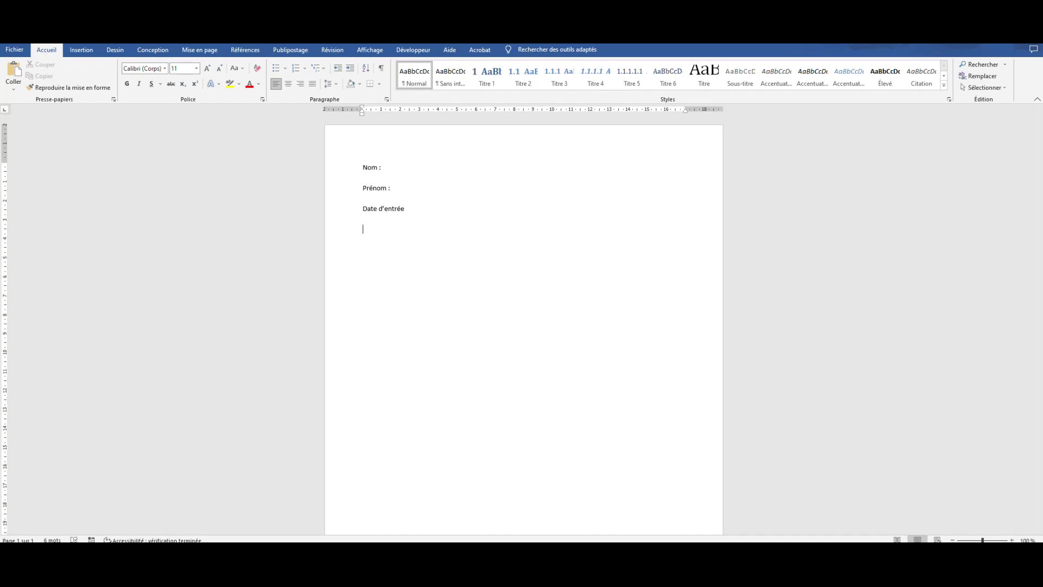
Step: Add a "Titulaire :" line below the date label with the choices OUI and NON separated by a tab space
type("Titulaire ")
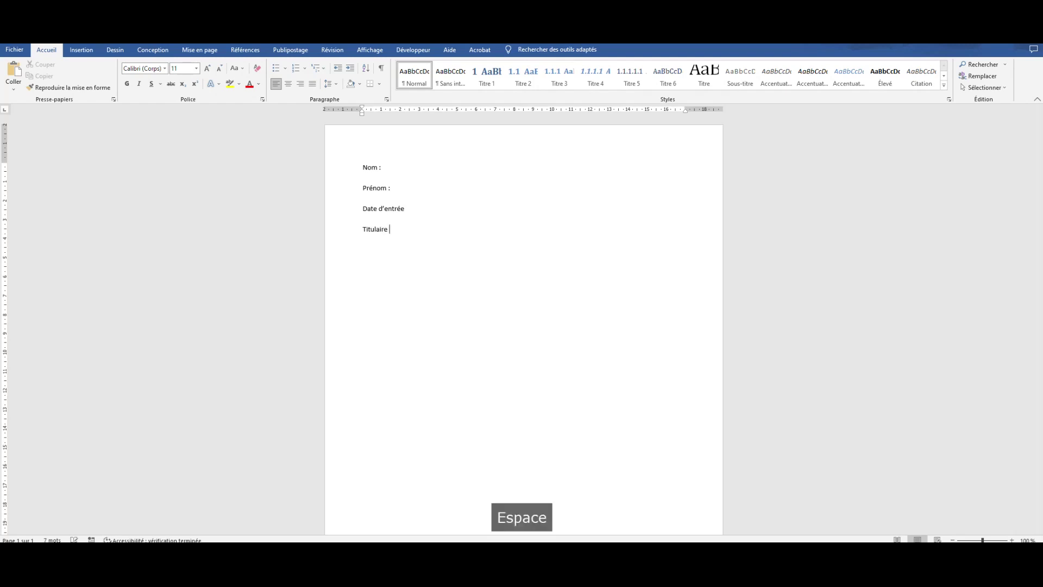
type(": o")
type("OUI")
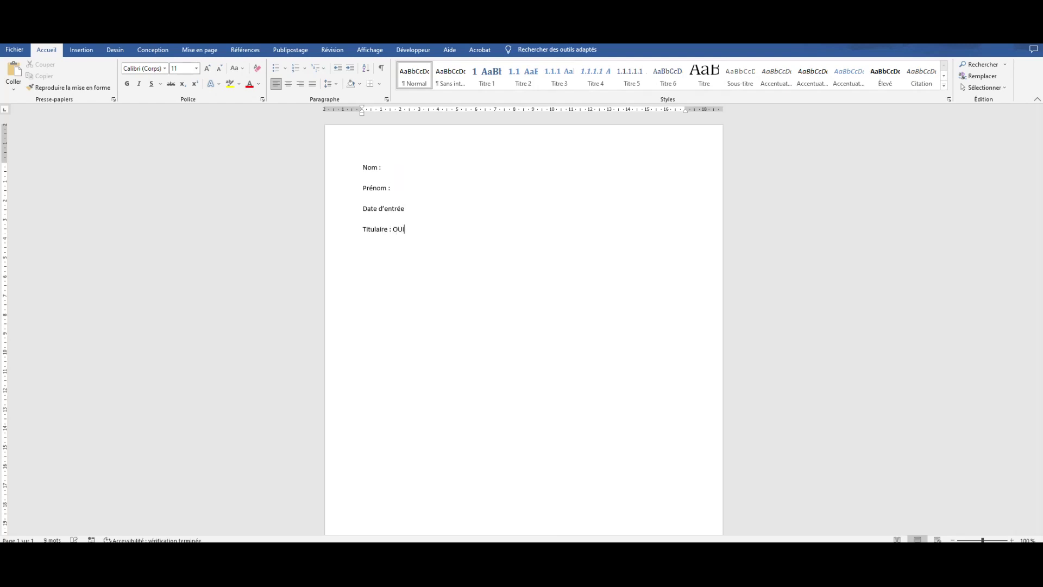
key("Tab")
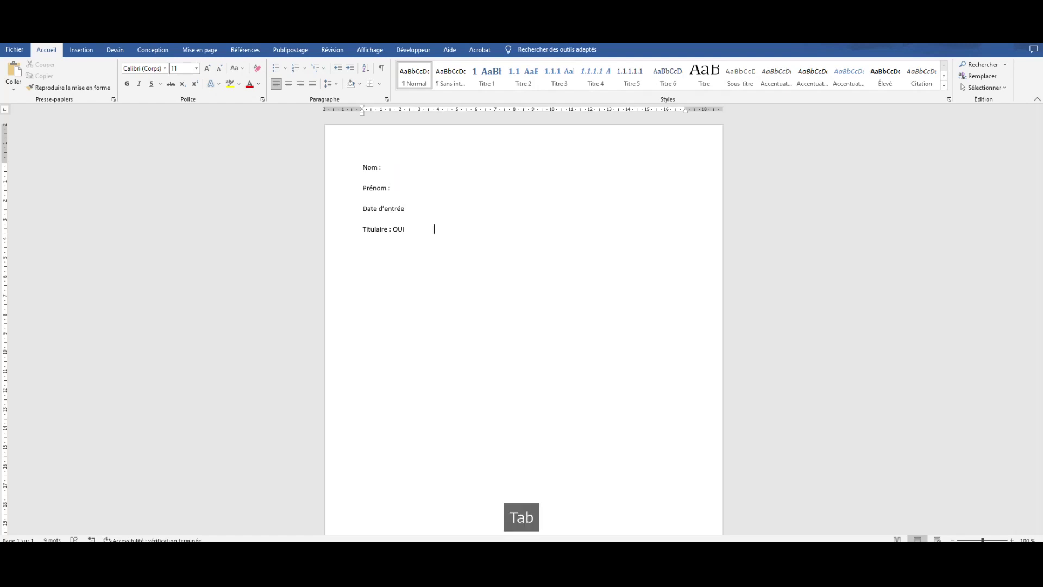
type("NON")
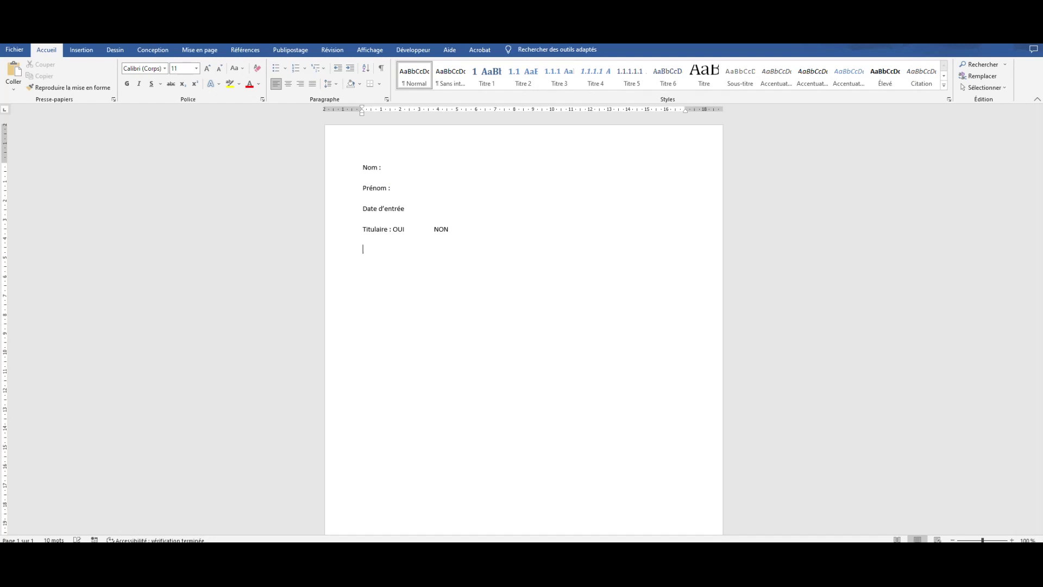
Step: Add the label "Statut :" on a new line and append a colon to "Date d'entrée"
type("Statut :")
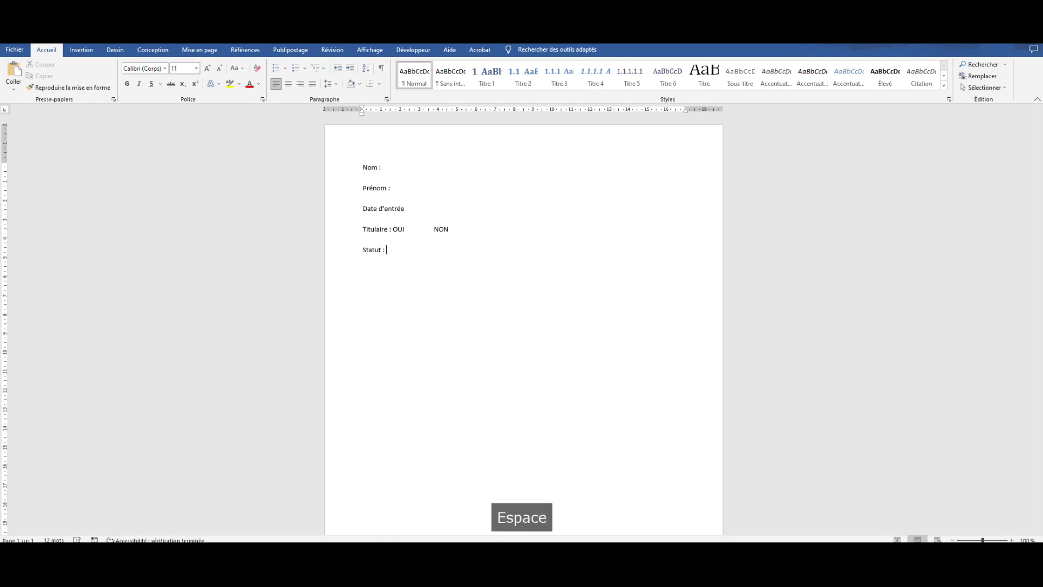
left_click(415, 205)
type(":")
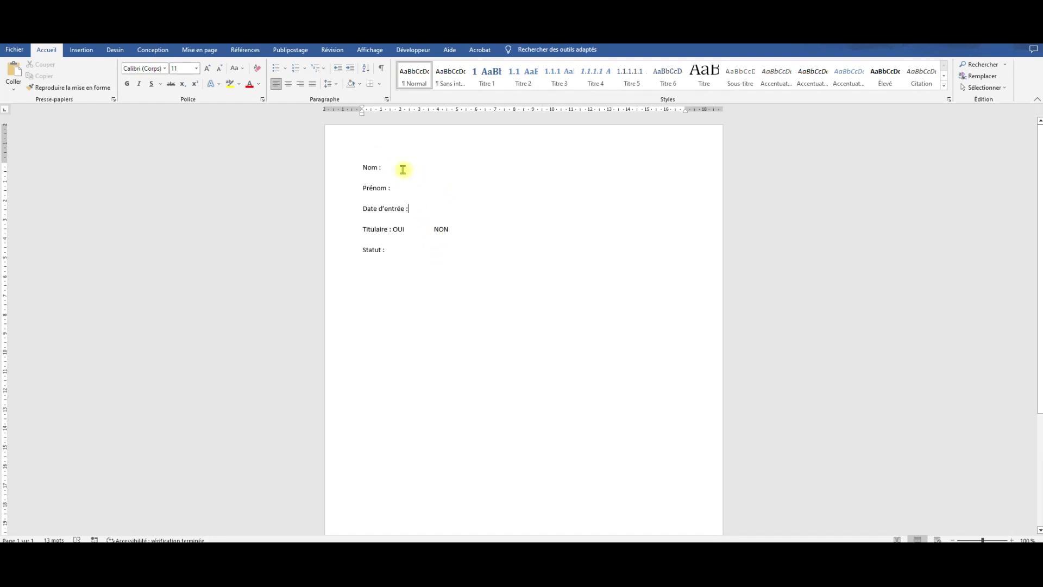
left_click_drag(360, 165, 433, 219)
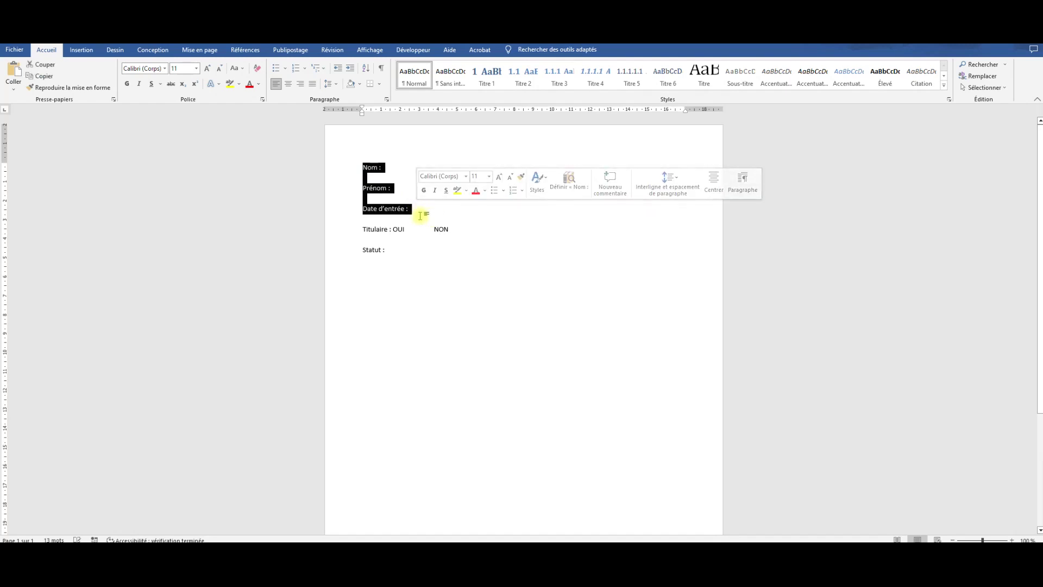
left_click_drag(356, 208, 418, 208)
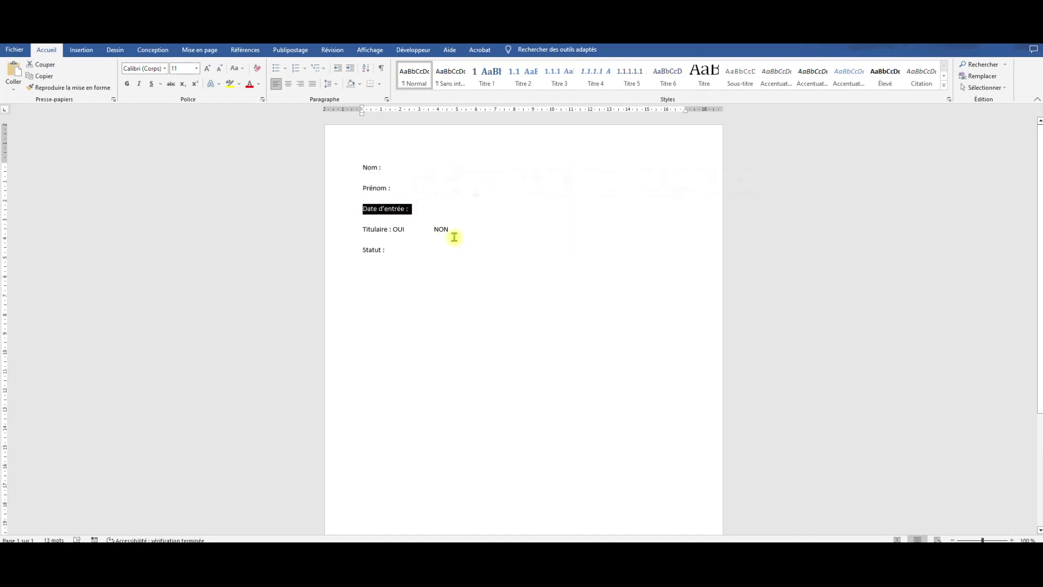
left_click_drag(359, 230, 475, 229)
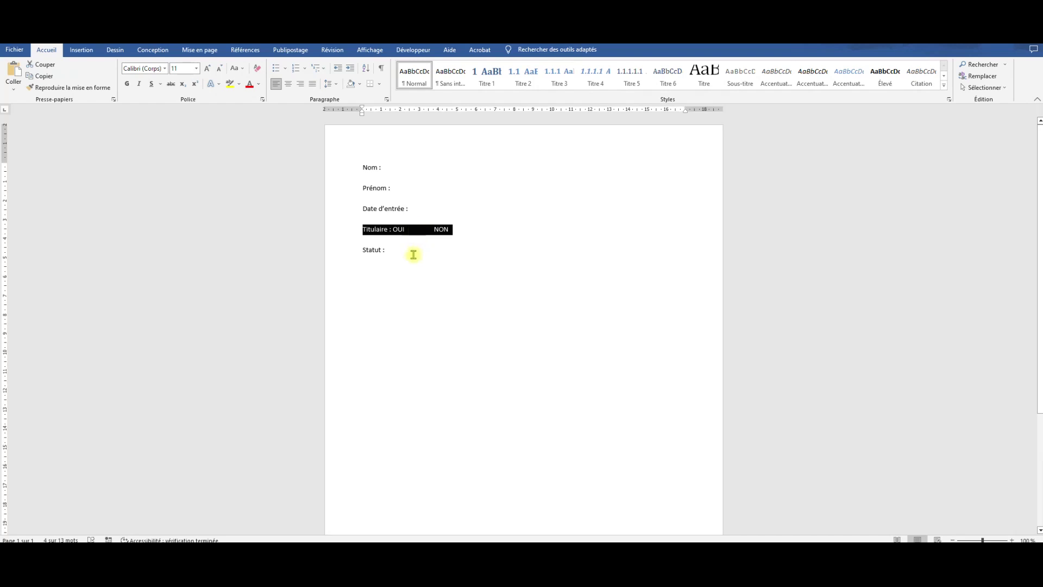
left_click(348, 250)
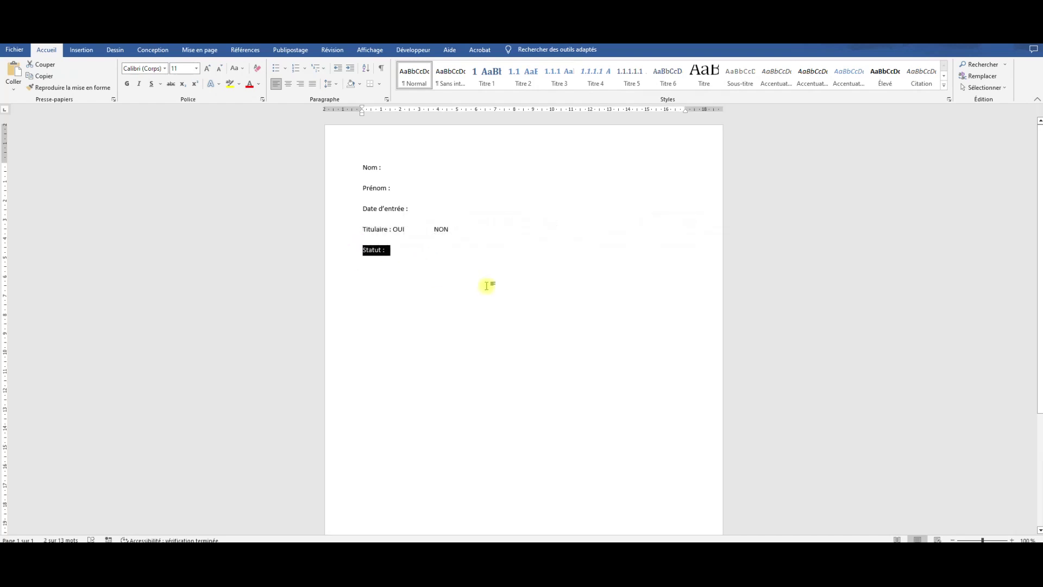
left_click(391, 252)
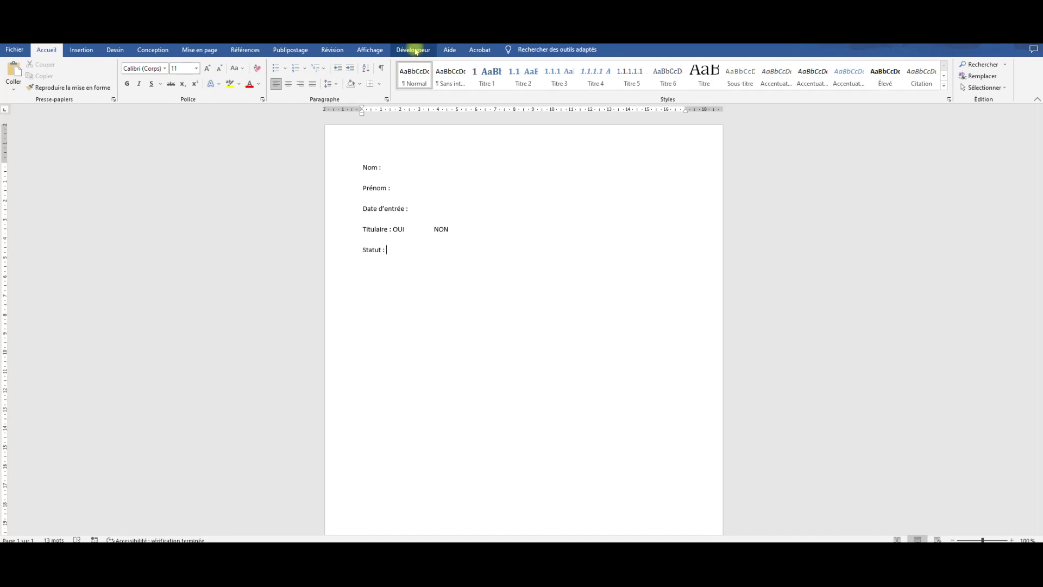
Step: Check in the Word options for ribbon customization whether the Développeur entry is enabled among the main tabs
left_click(17, 55)
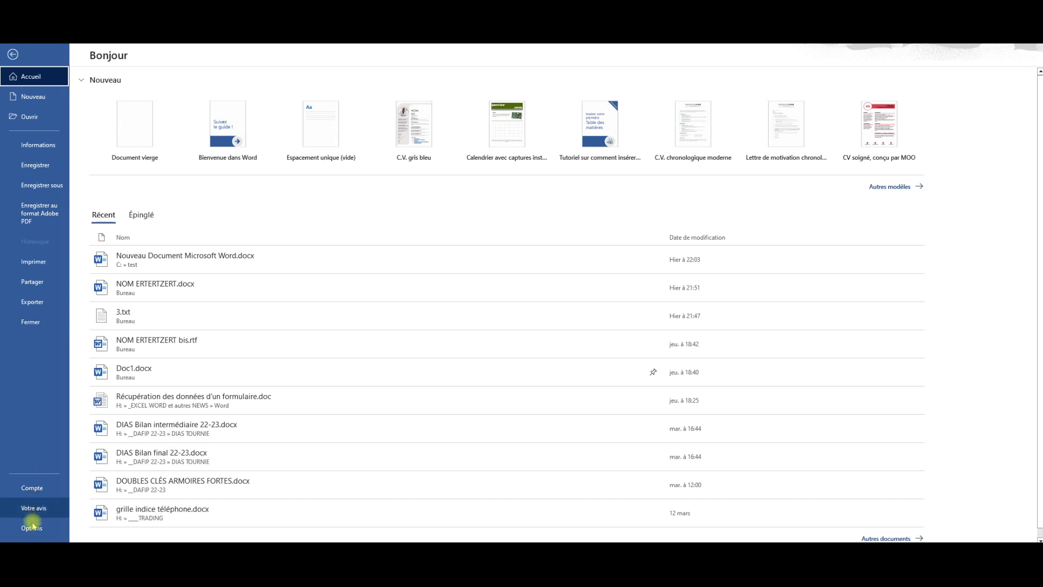
key("Escape")
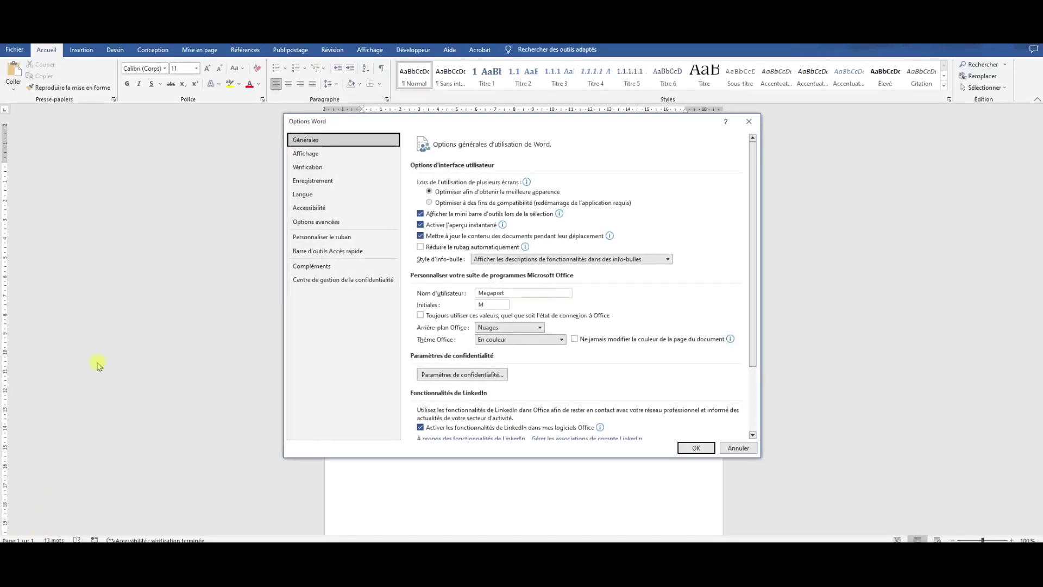
left_click(341, 239)
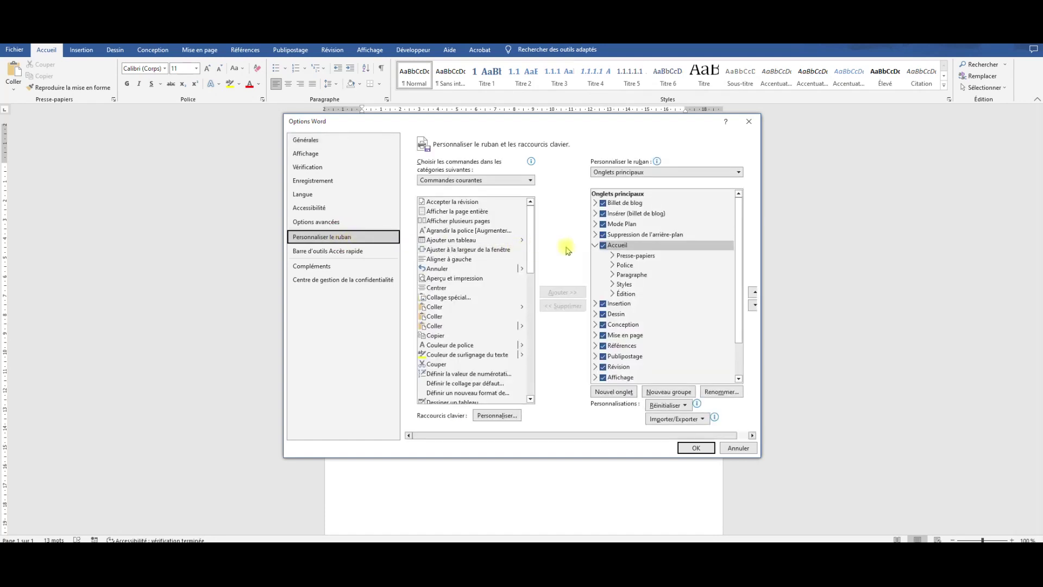
left_click_drag(741, 293, 737, 342)
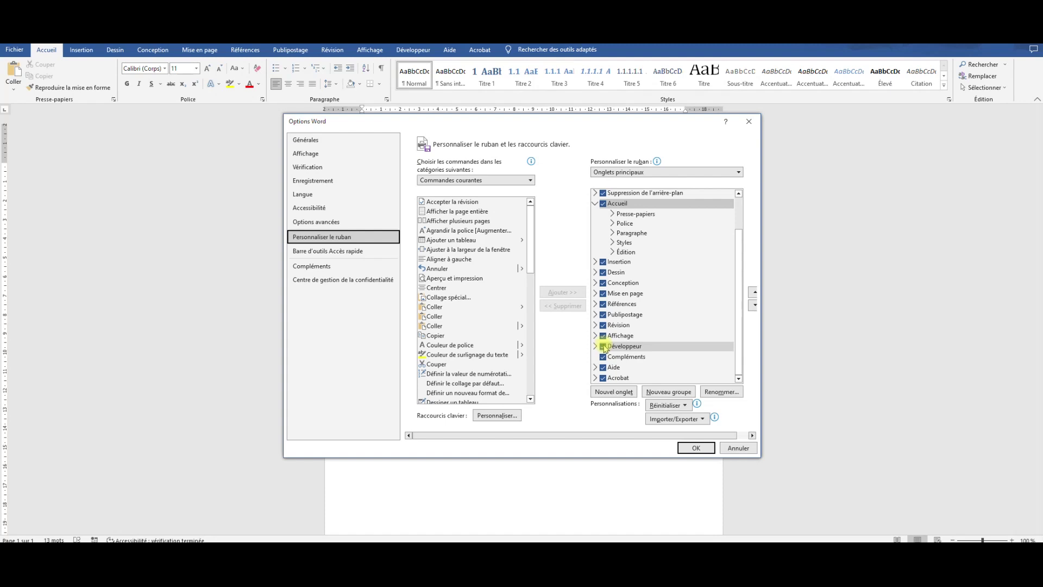
left_click(705, 448)
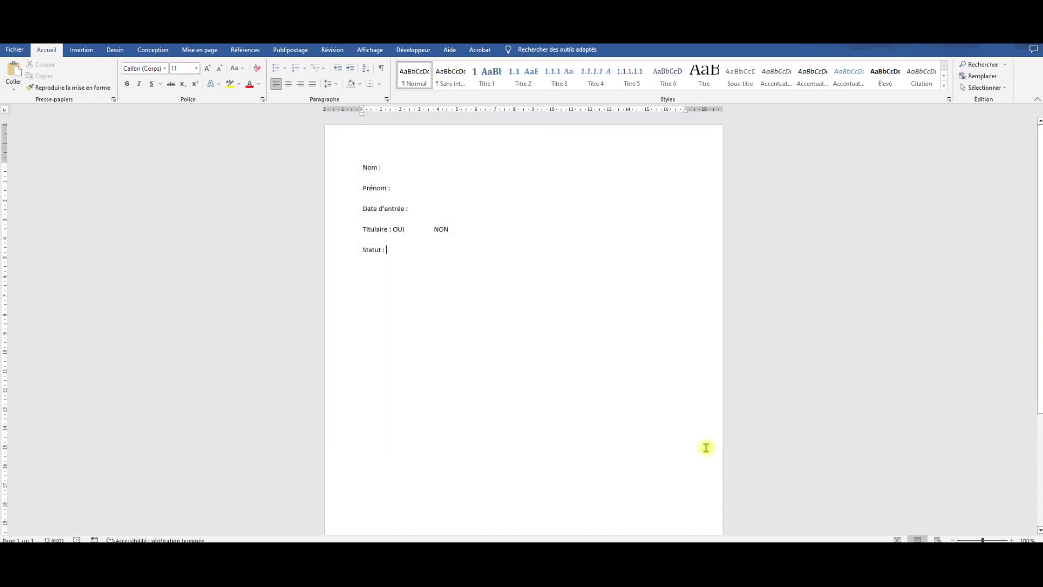
Step: Insert a legacy text form field directly after the "Nom :" label
left_click(404, 164)
left_click(413, 50)
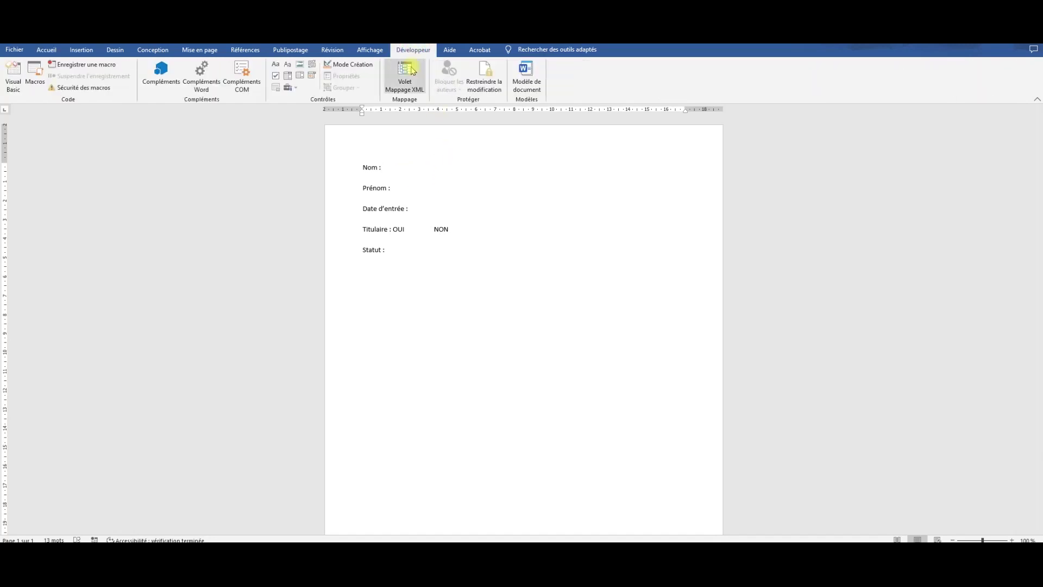
left_click(297, 89)
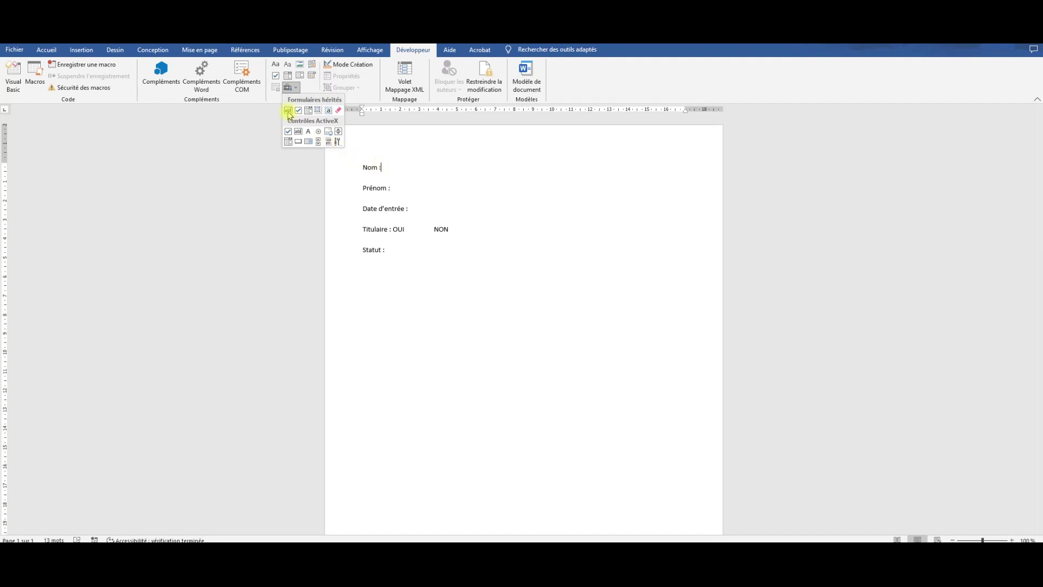
left_click(288, 111)
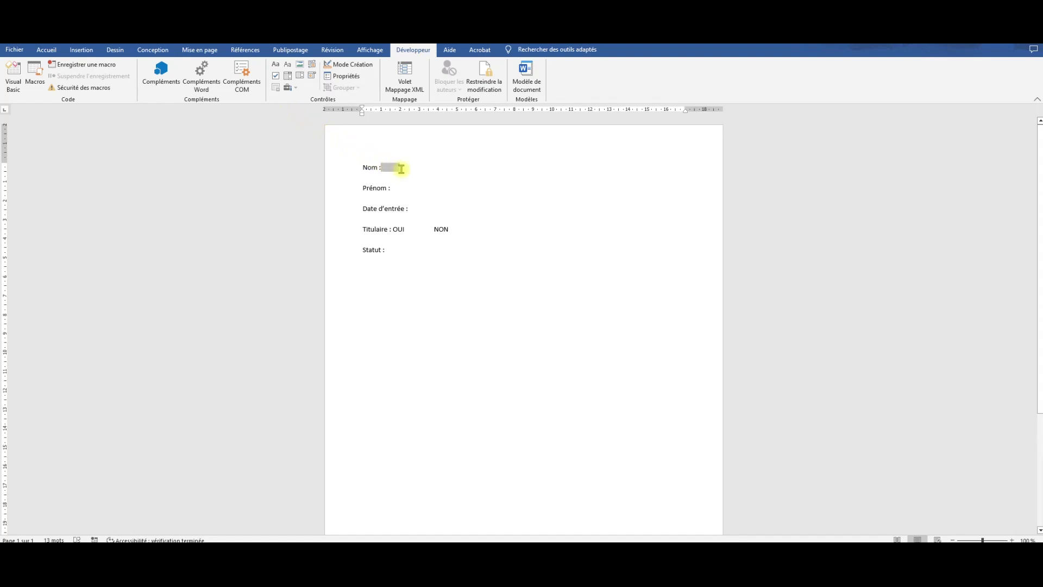
Step: Configure the Nom text field with a maximum length of 50, Majuscules formatting and the bookmark name Nom
left_click(346, 78)
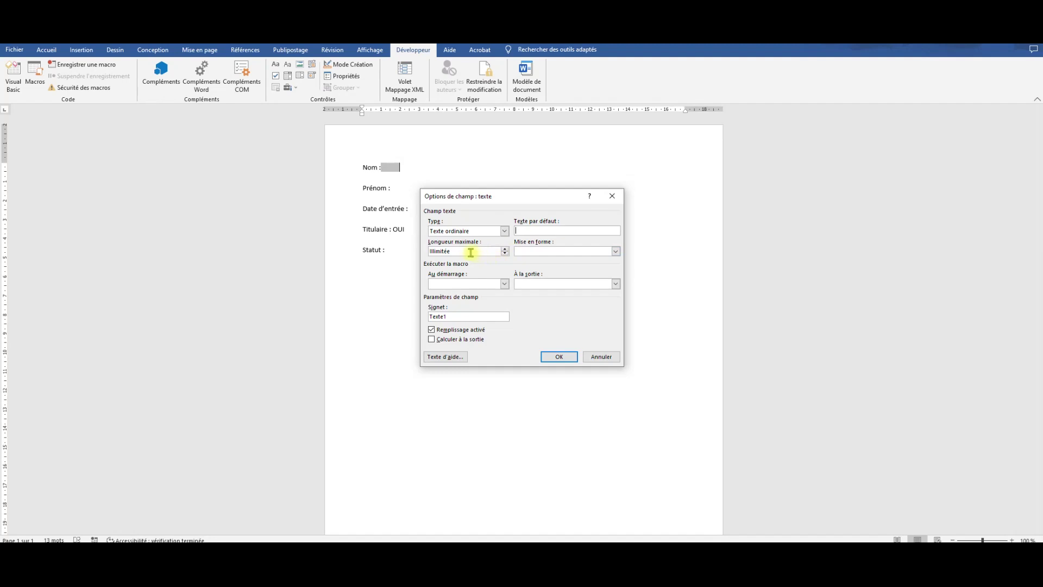
left_click_drag(470, 252, 426, 256)
type("50")
left_click(615, 251)
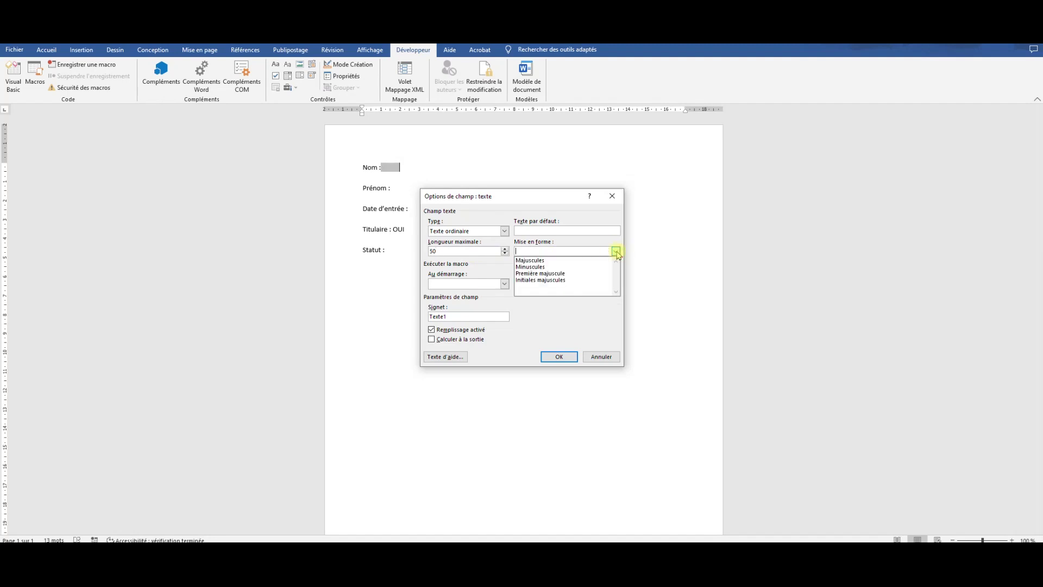
left_click(552, 249)
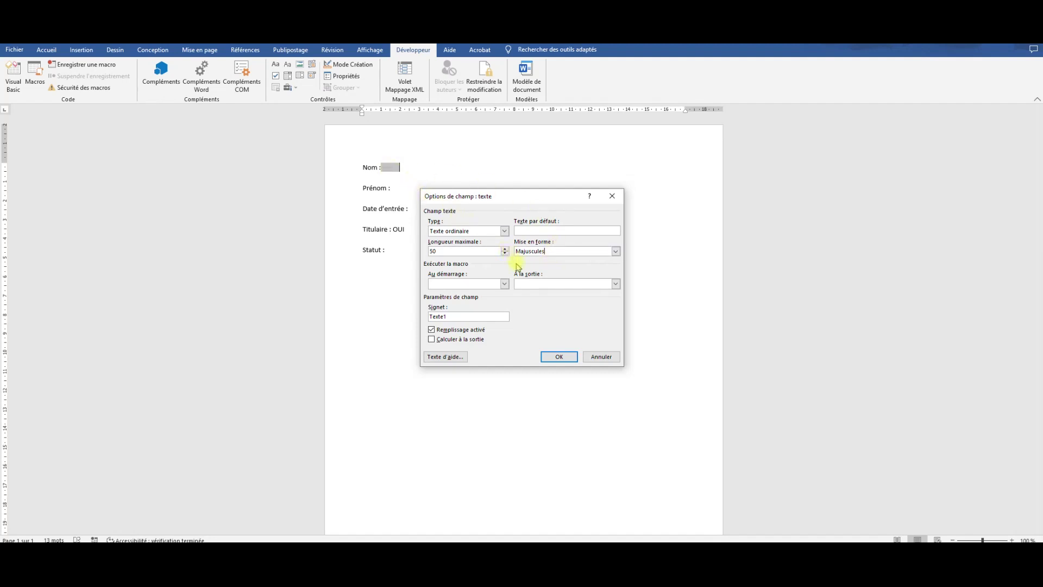
left_click_drag(457, 316, 423, 316)
type("Nom")
left_click(560, 358)
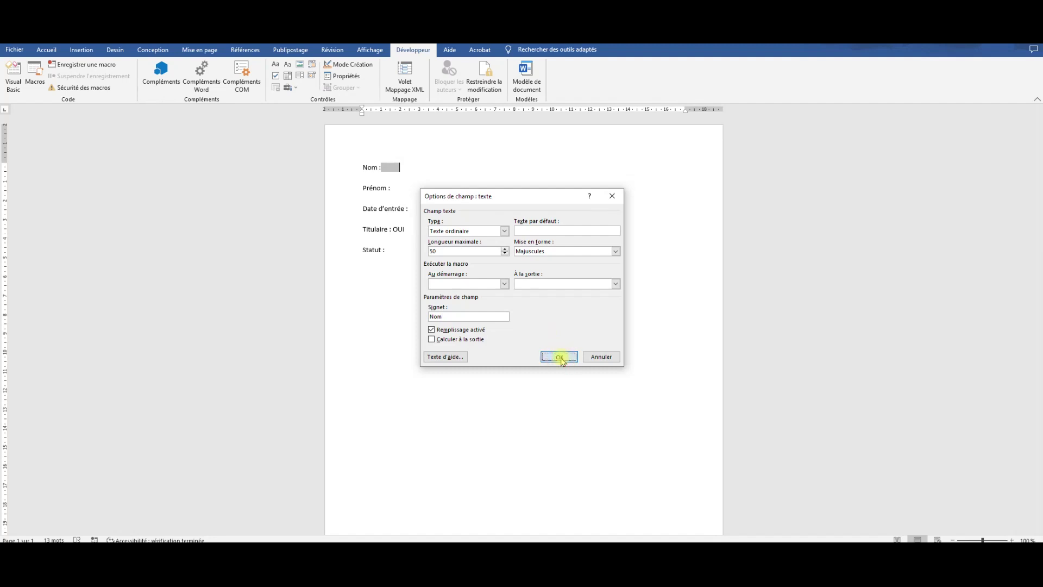
Step: Insert a legacy text form field directly after the "Prénom :" label
left_click(398, 187)
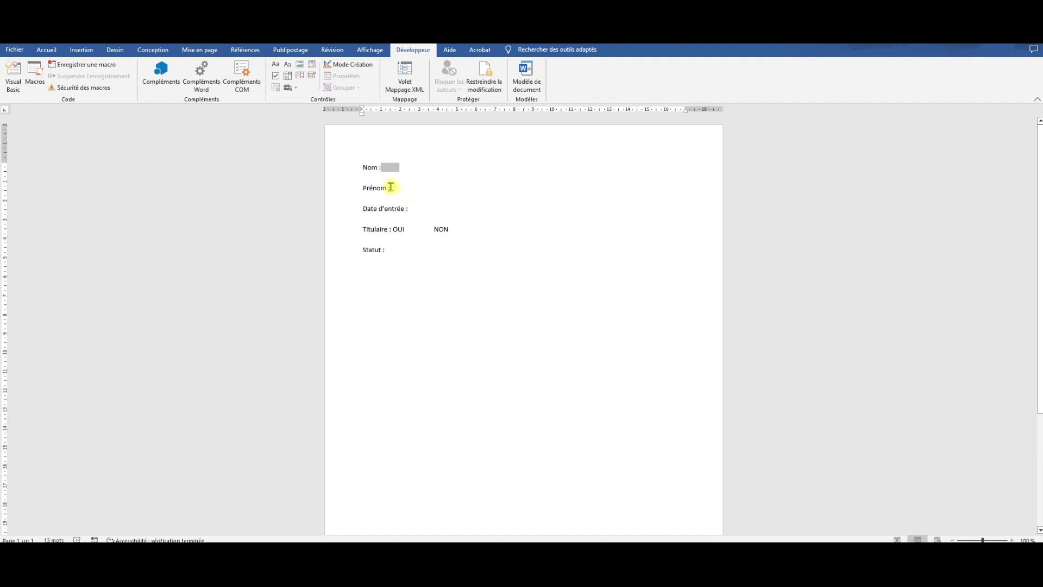
left_click(289, 88)
left_click(289, 109)
Step: Configure the Prénom text field with a maximum length of 25, Première majuscule formatting and the bookmark name Prénom
left_click(346, 76)
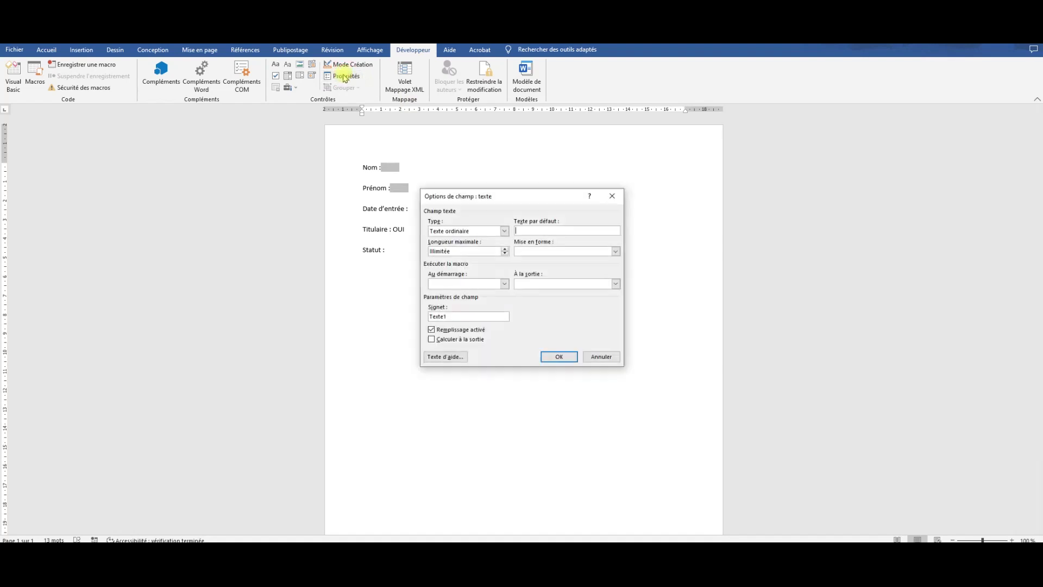
left_click_drag(460, 251, 391, 250)
type("25")
left_click(615, 253)
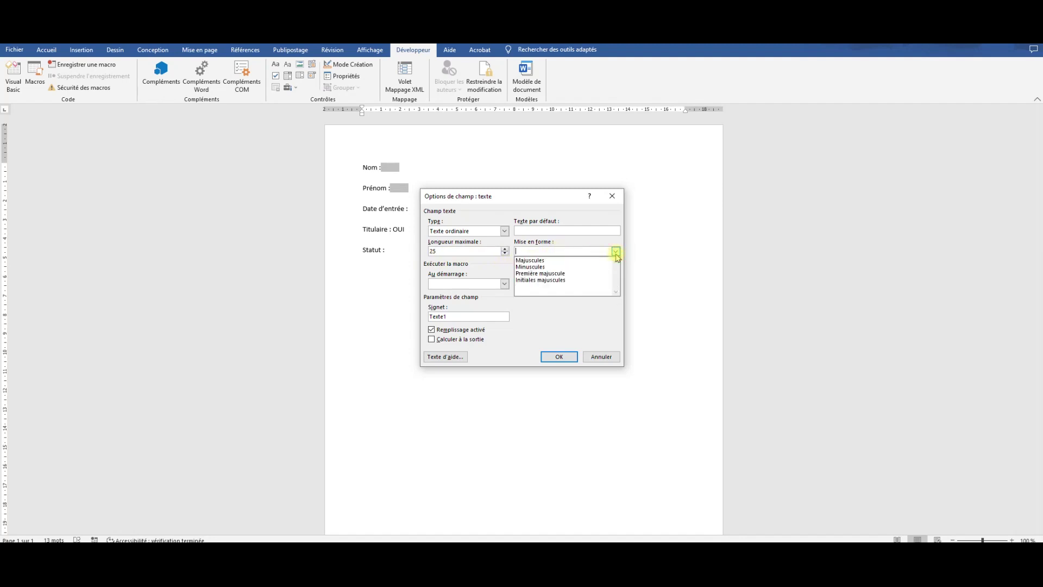
left_click(557, 273)
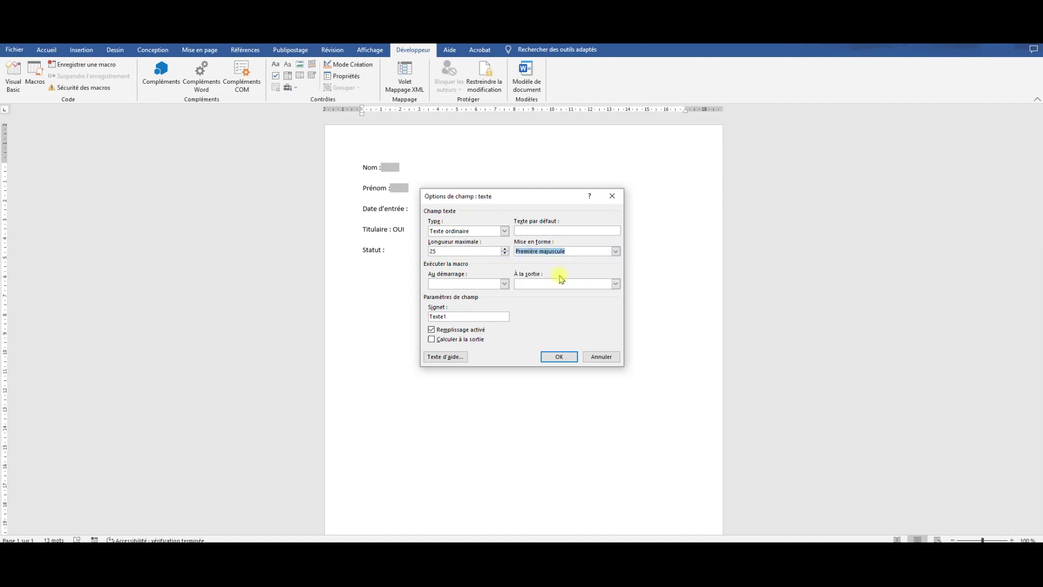
double_click(441, 317)
type("Prénom")
left_click(559, 356)
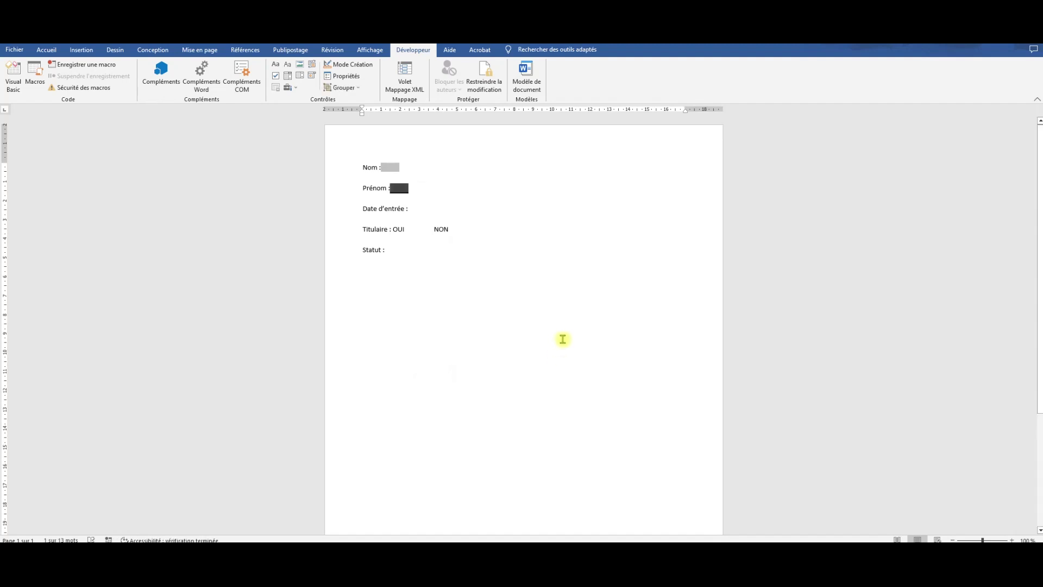
Step: Insert a legacy text form field directly after the "Date d'entrée :" label
left_click(426, 208)
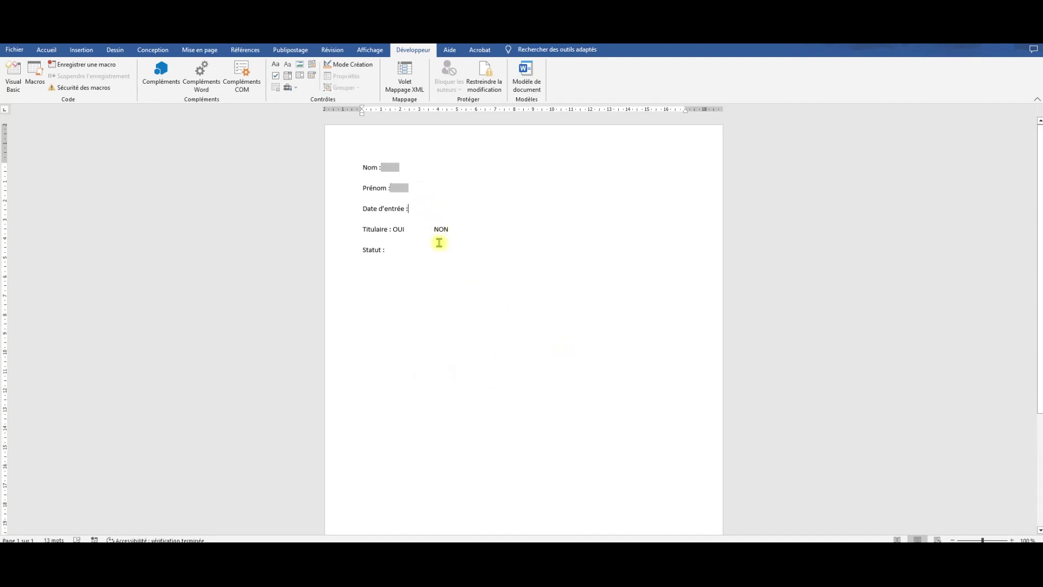
left_click(290, 90)
left_click(291, 113)
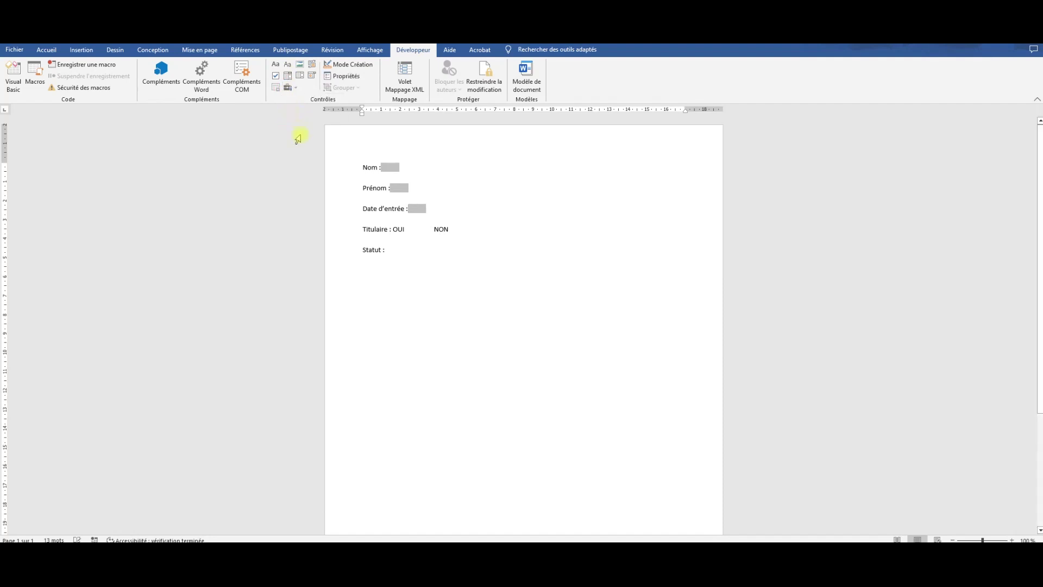
Step: Configure the "Date d'entrée" text field as type Date with the format dddd d MMMM yyyy, and rename its bookmark
left_click(345, 76)
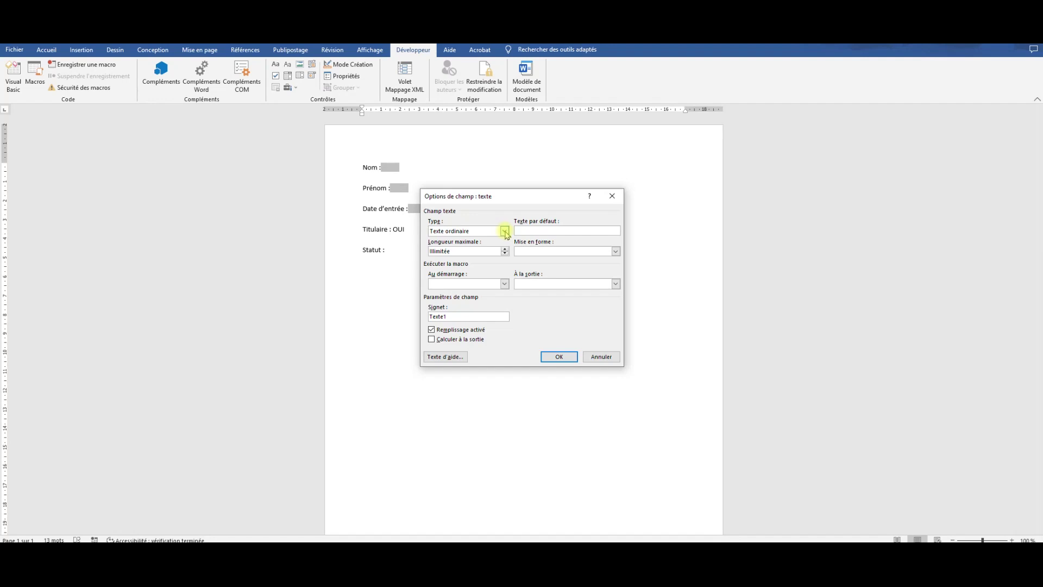
left_click(505, 232)
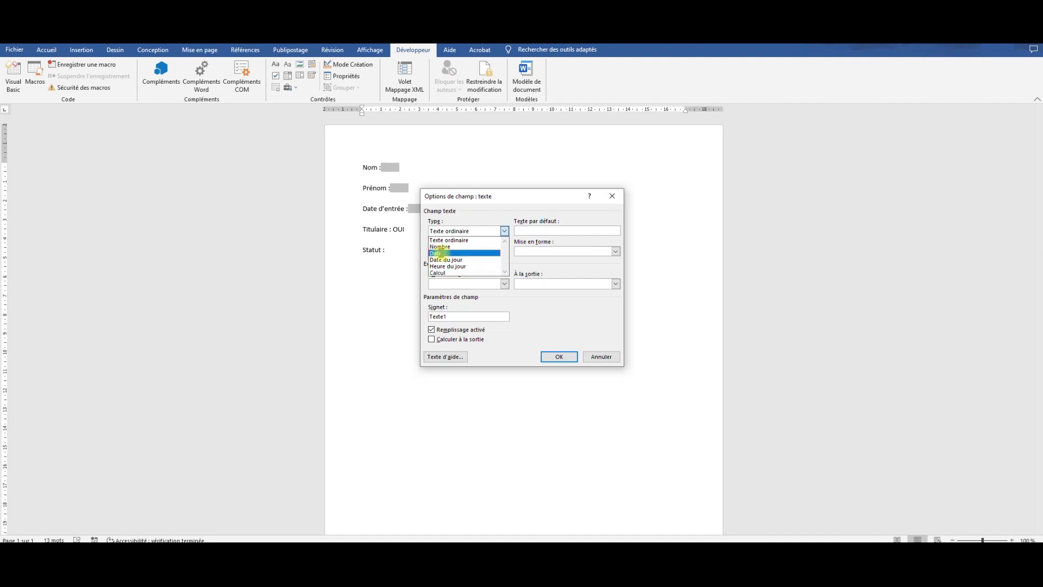
left_click(441, 253)
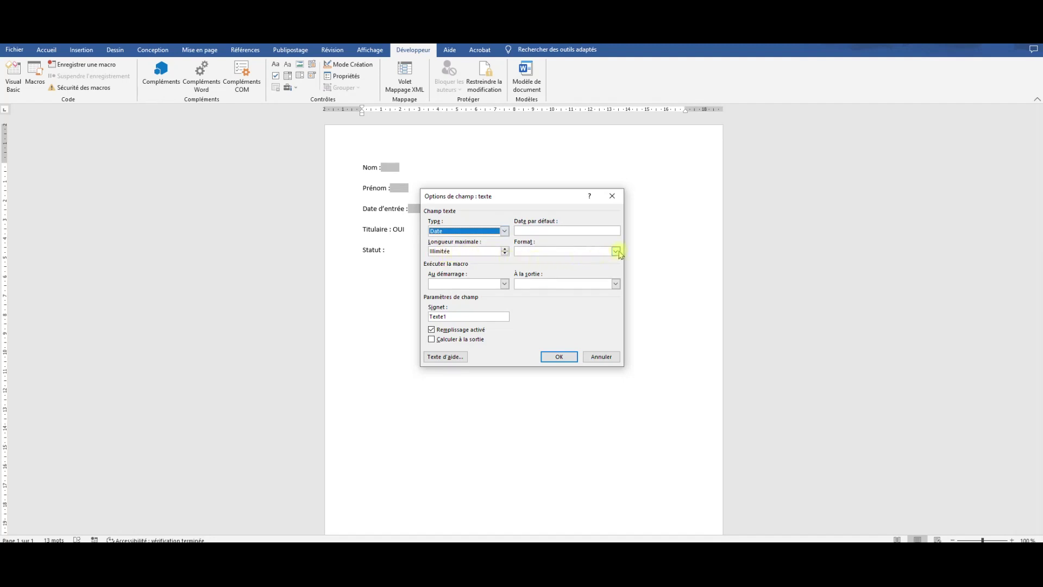
left_click(616, 251)
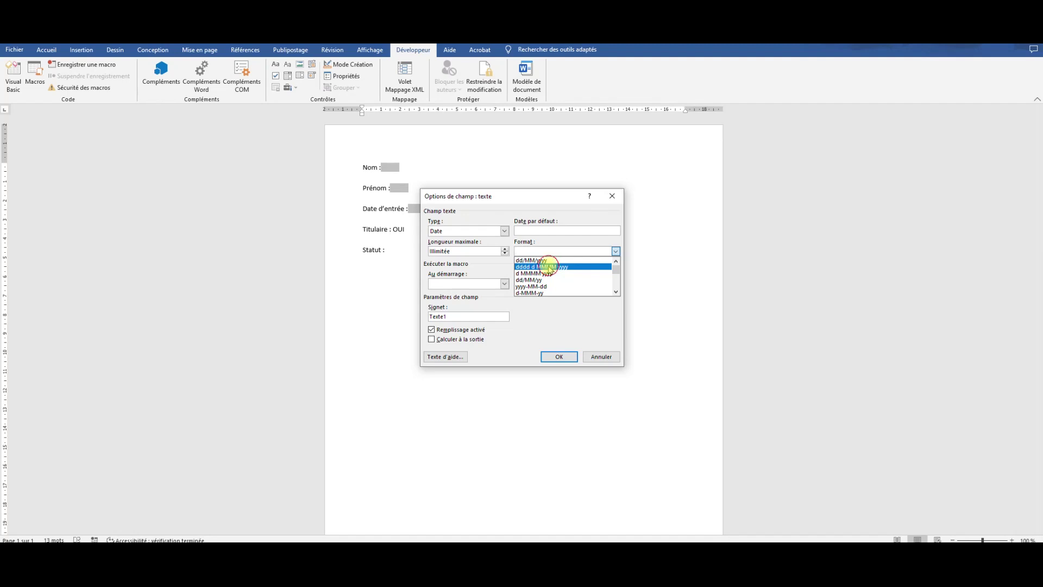
left_click(550, 267)
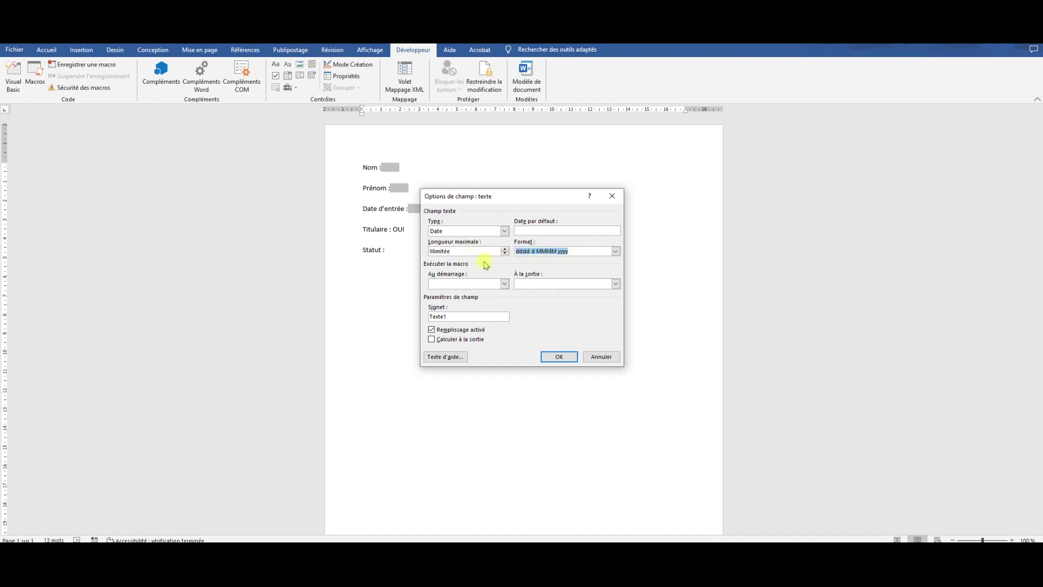
left_click_drag(460, 317, 433, 313)
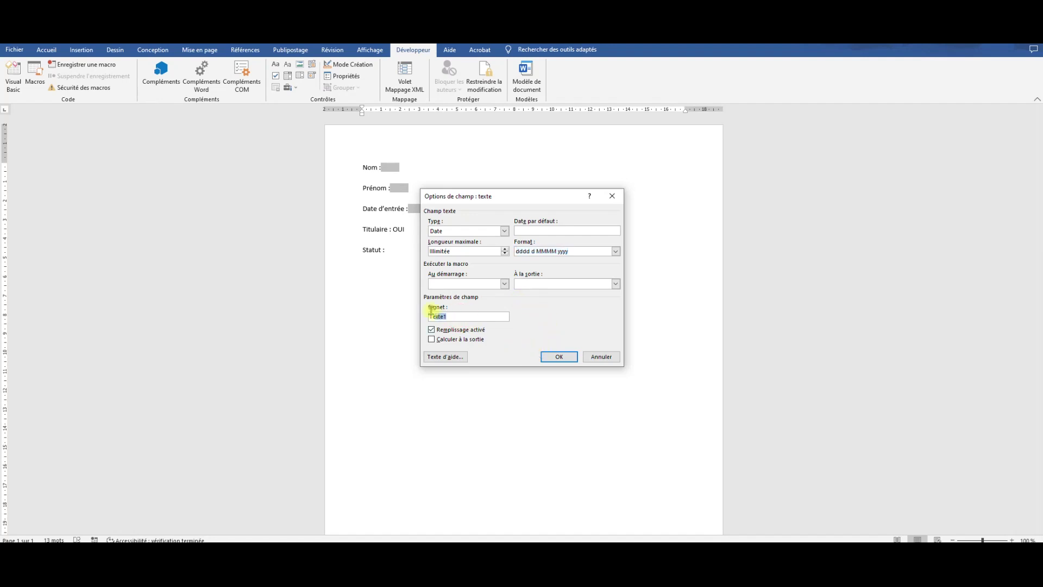
type("e")
left_click(563, 355)
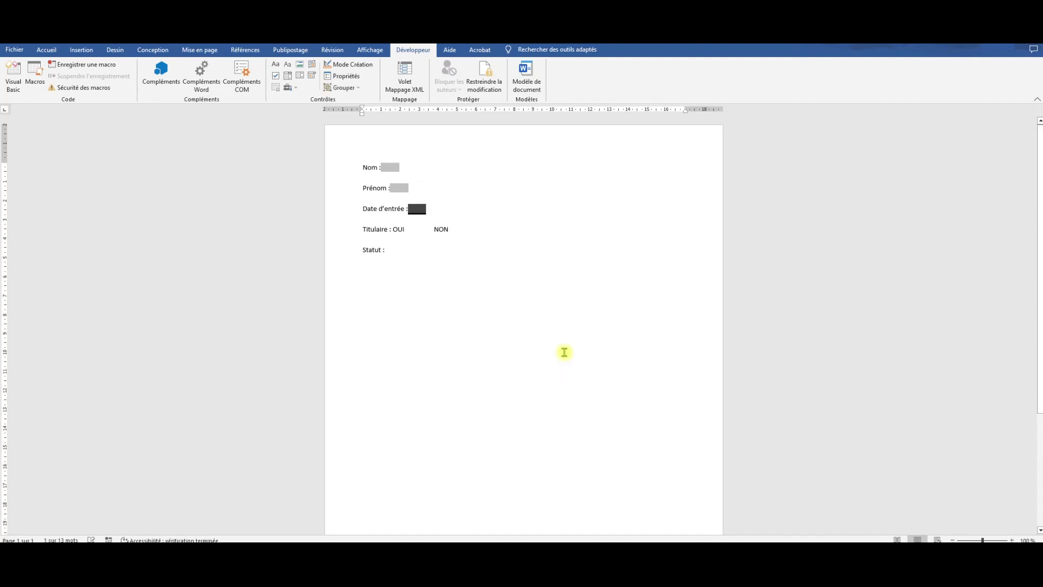
Step: Insert a legacy check box form field after OUI and another after NON on the Titulaire line
left_click(413, 234)
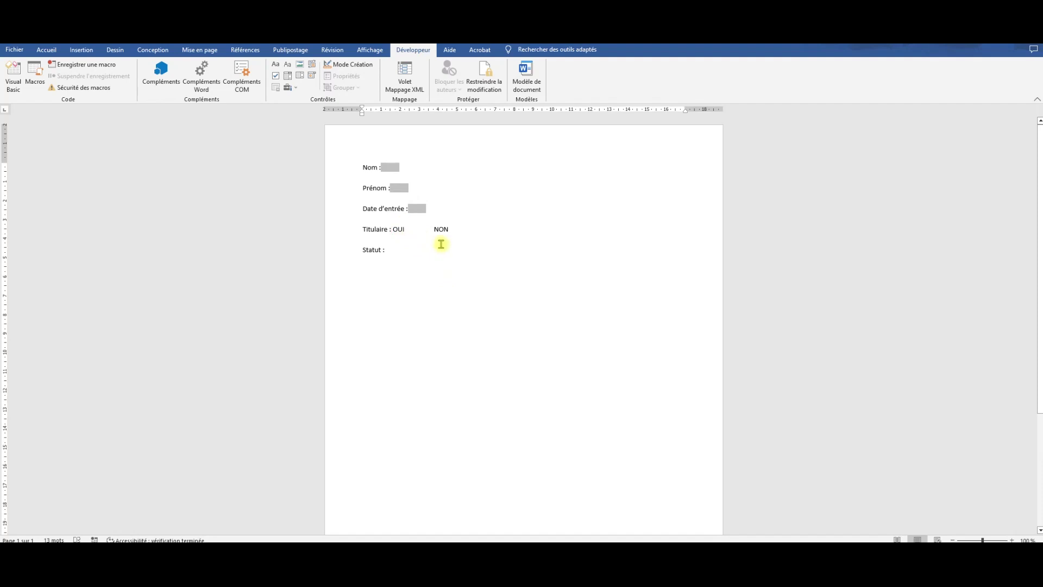
left_click(290, 88)
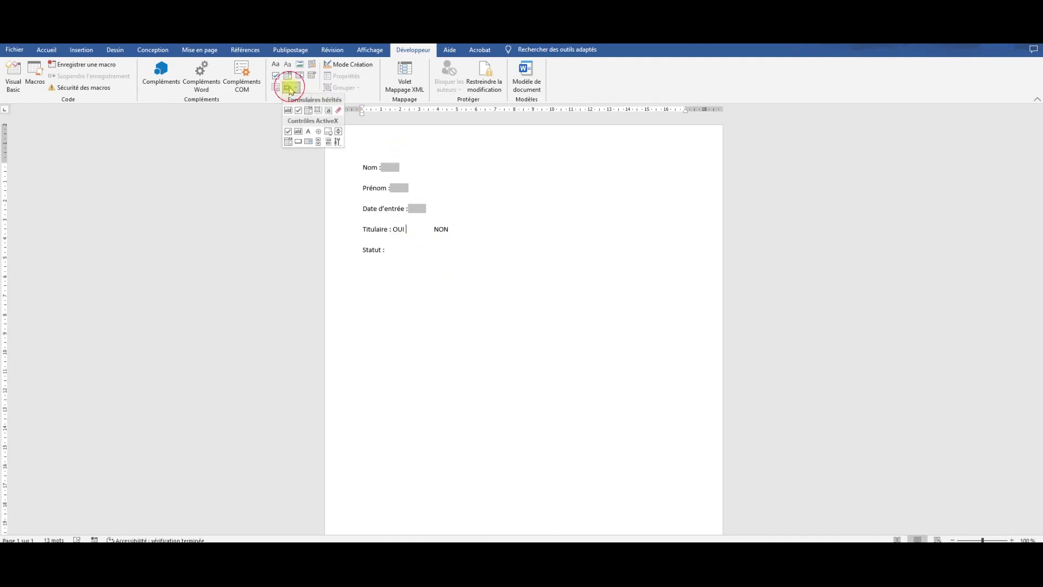
left_click(298, 110)
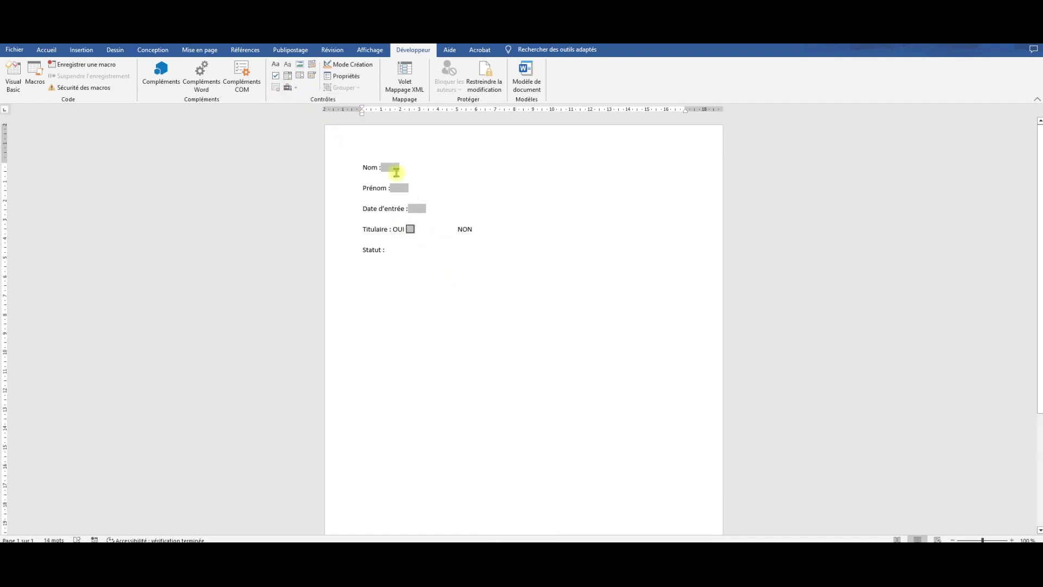
left_click(483, 228)
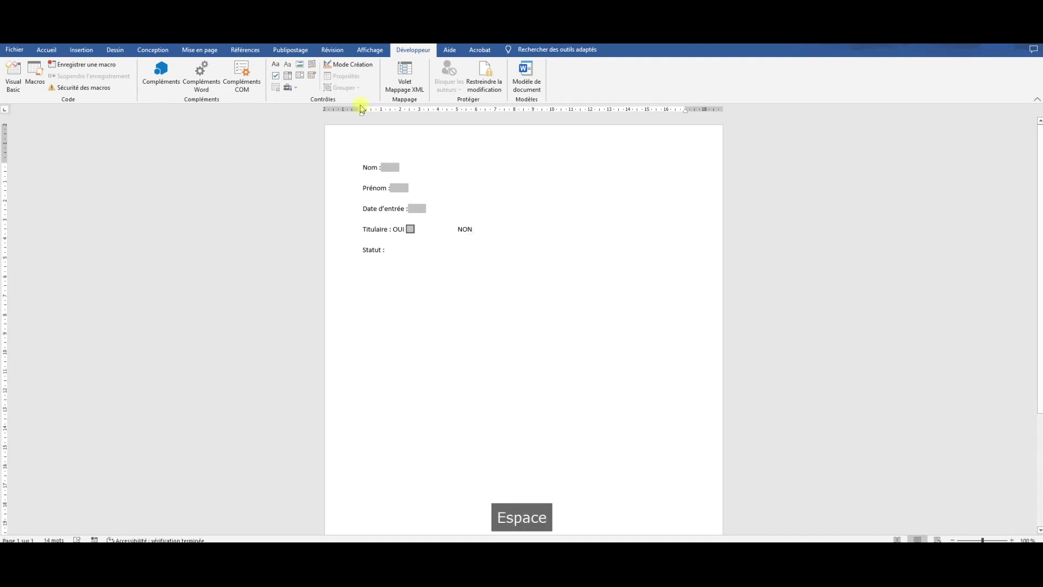
left_click(290, 88)
left_click(299, 112)
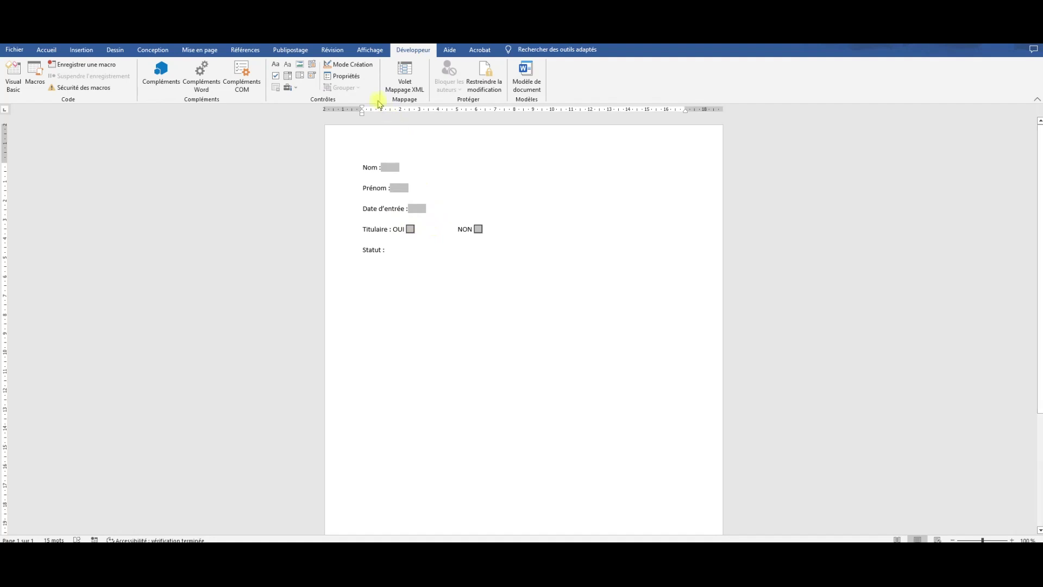
Step: Set the bookmark name of the OUI check box field to oui
left_click(344, 76)
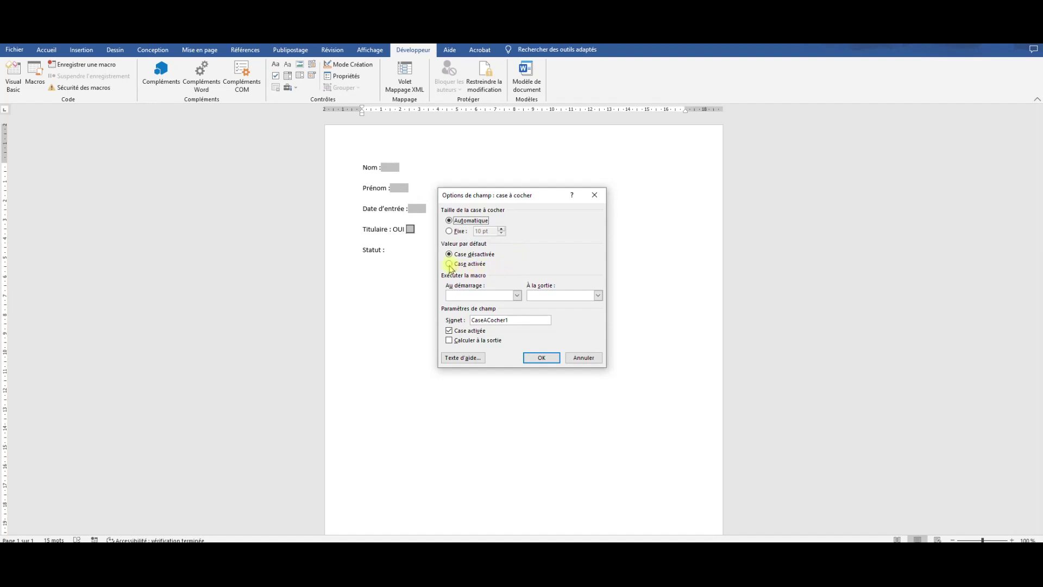
left_click_drag(513, 320, 464, 321)
type("oui")
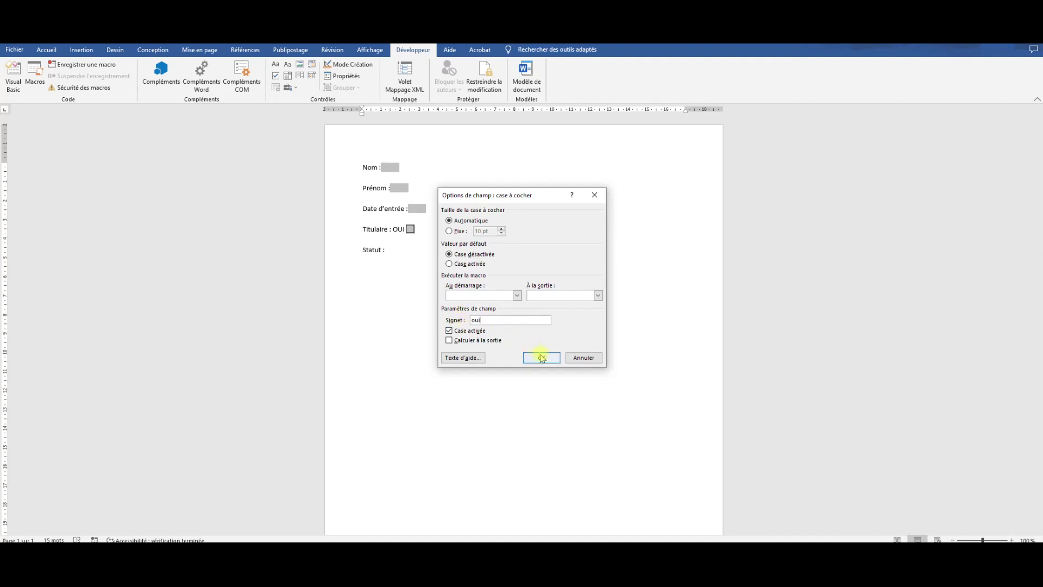
left_click(541, 358)
Step: Set the bookmark name of the NON check box field to non
left_click(479, 229)
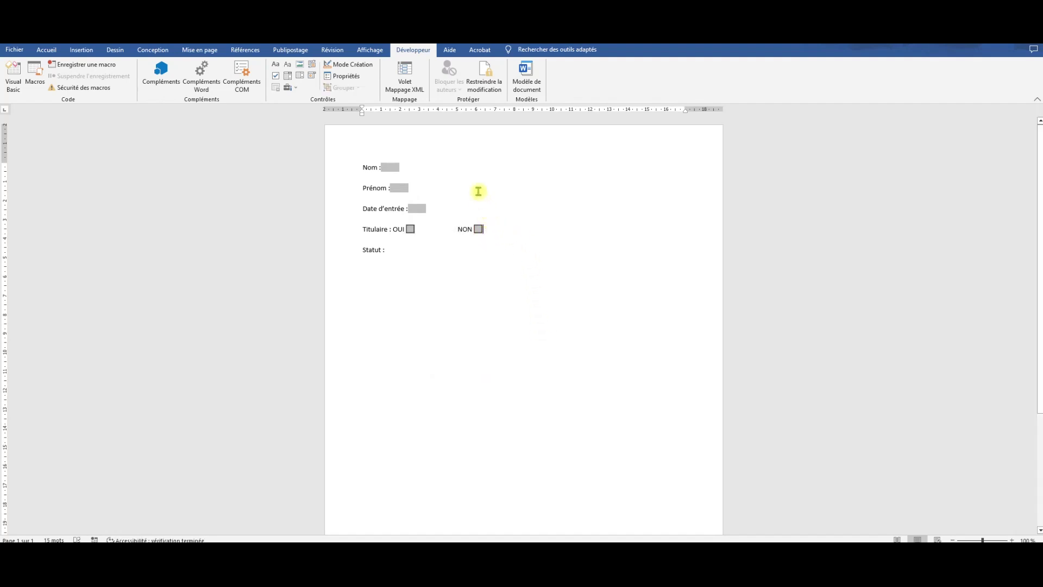
left_click(344, 74)
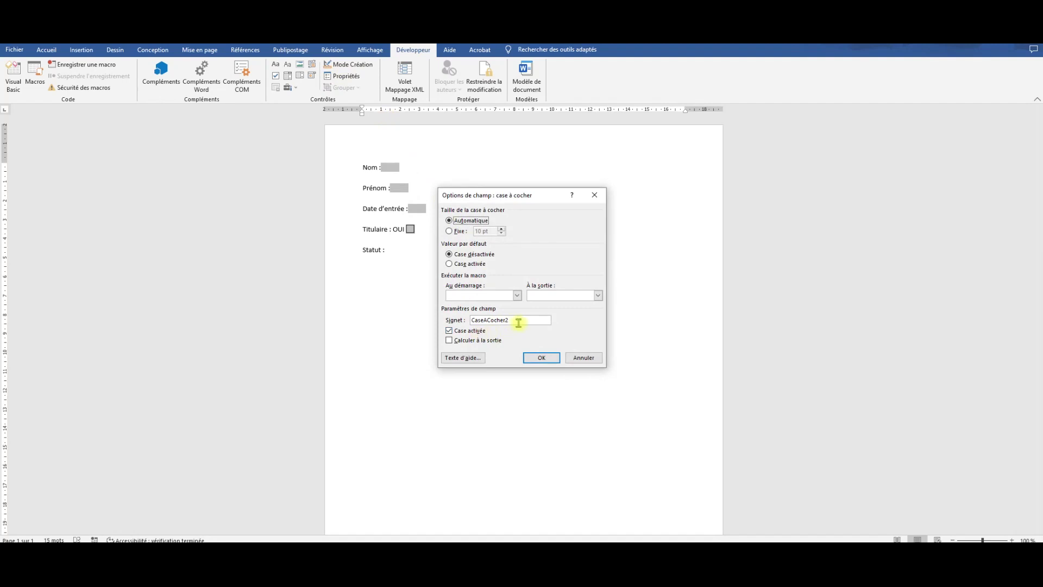
type("non")
left_click(552, 360)
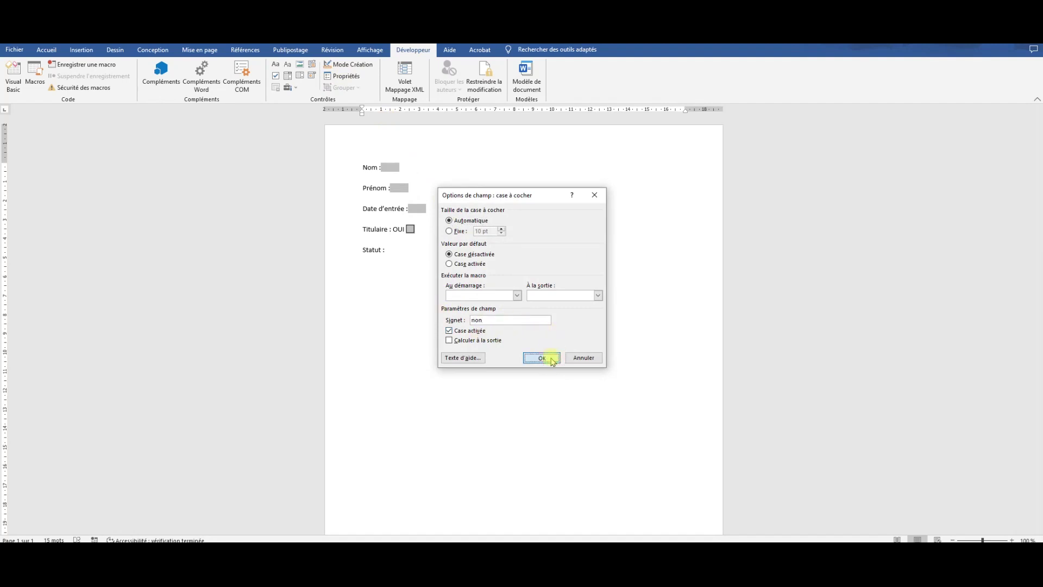
Step: Insert a legacy drop-down list form field after the "Statut :" label
left_click(393, 251)
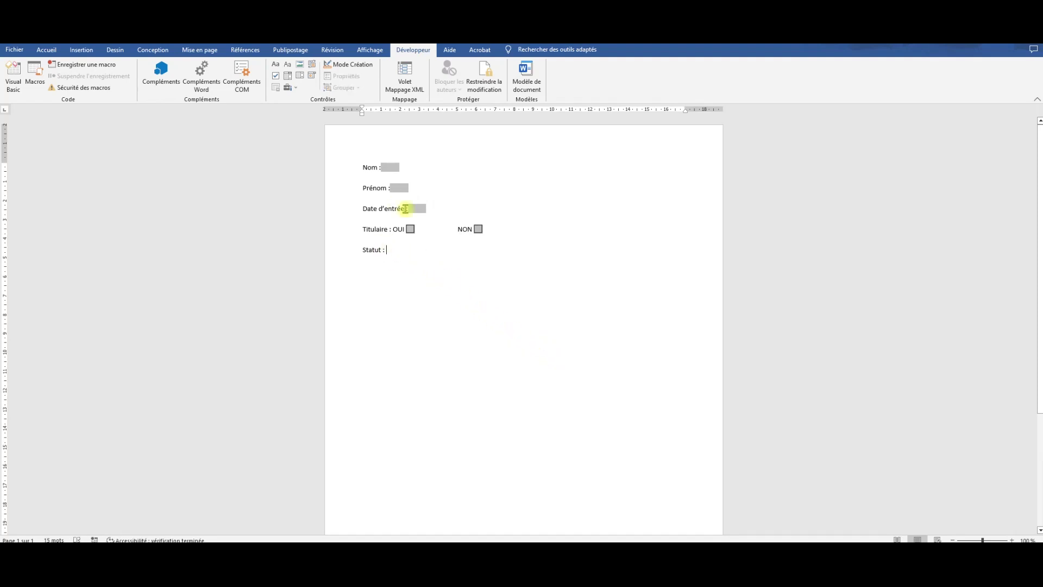
left_click(295, 89)
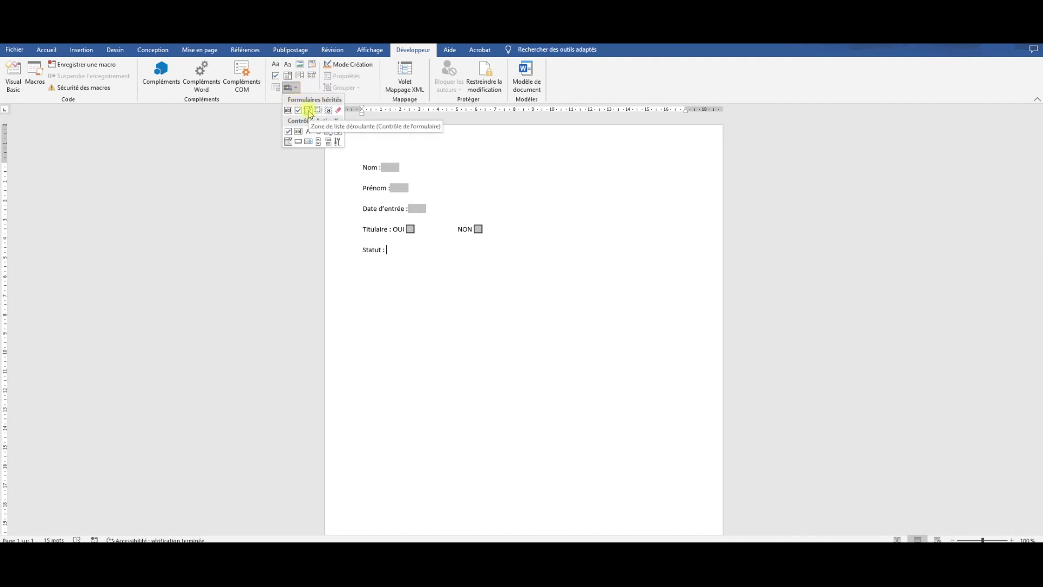
left_click(309, 111)
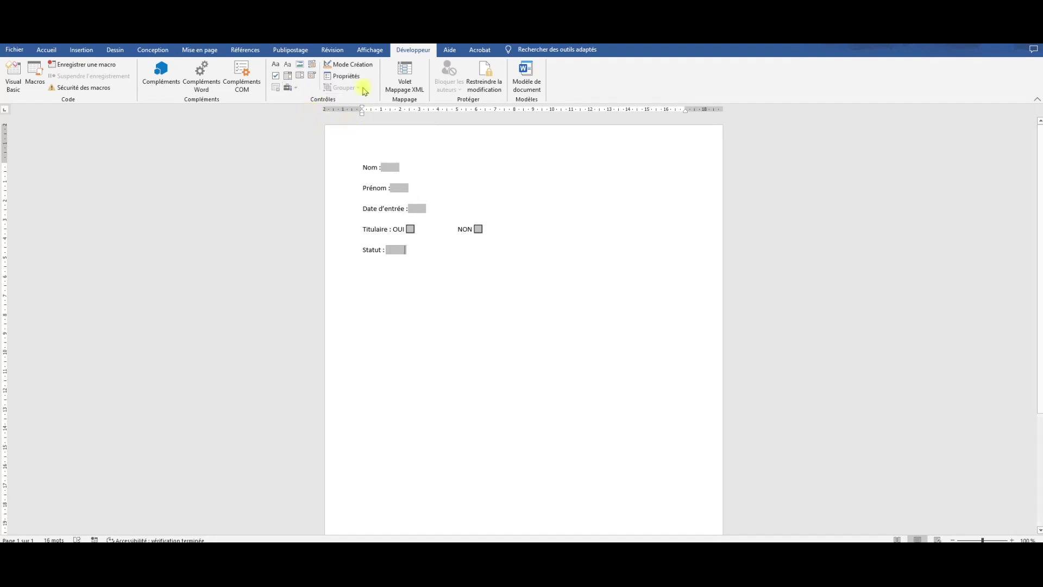
Step: Add the items Agent, Administratif and Enseignant to the Statut drop-down list field
left_click(343, 76)
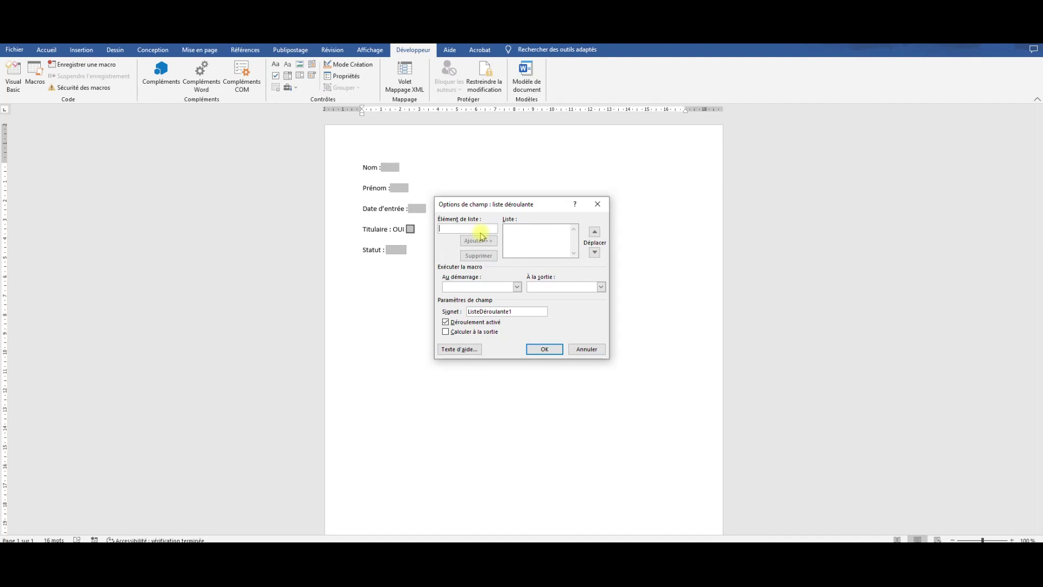
type("Agent")
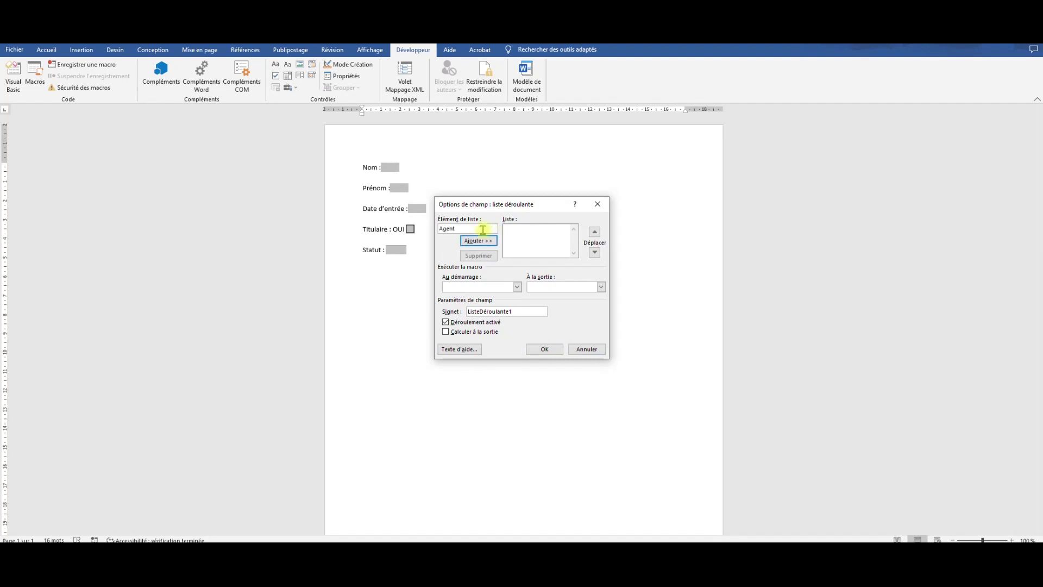
left_click(487, 240)
type("A")
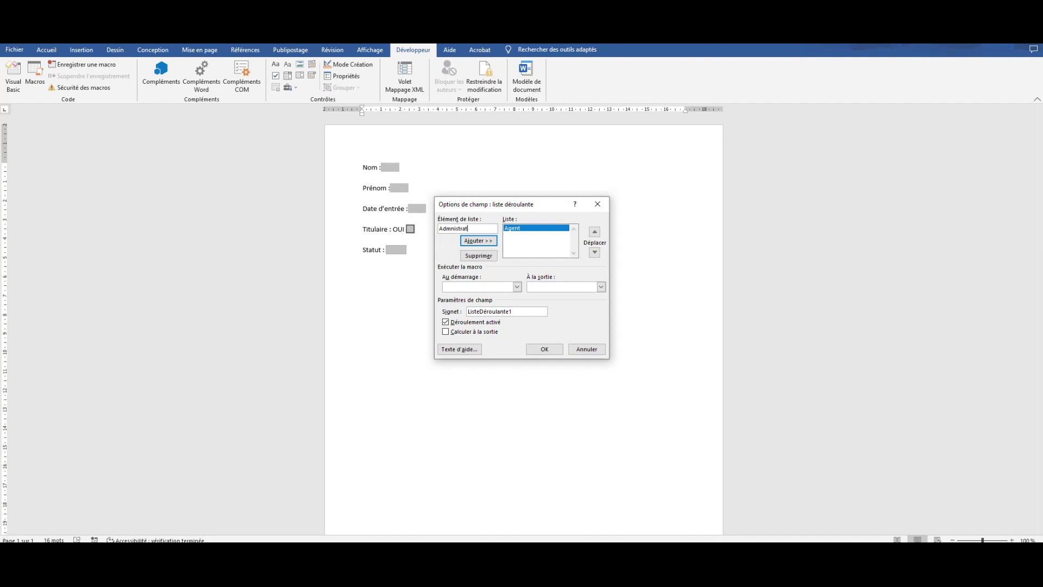
left_click(478, 241)
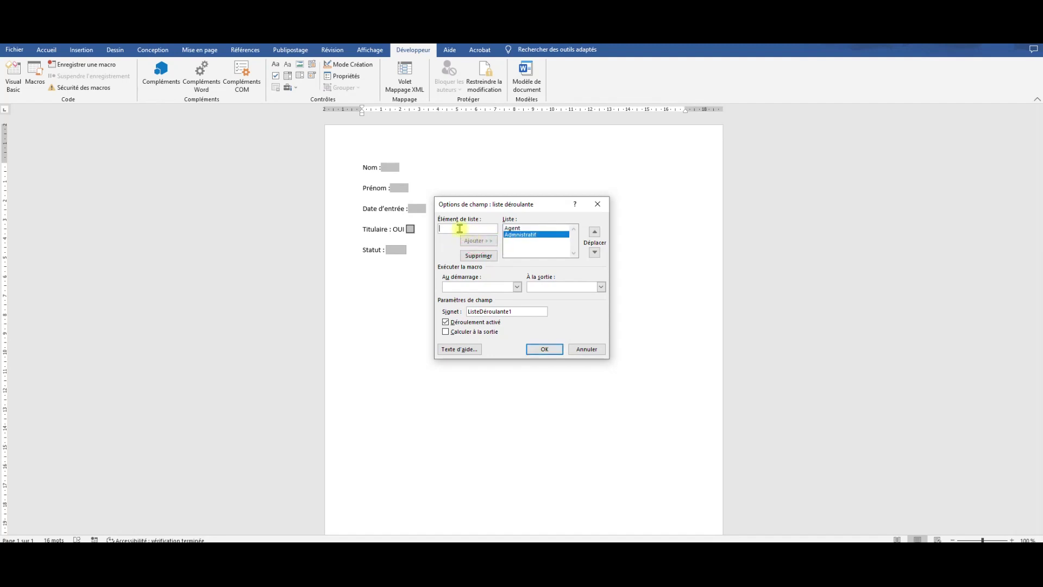
type("Enseignant")
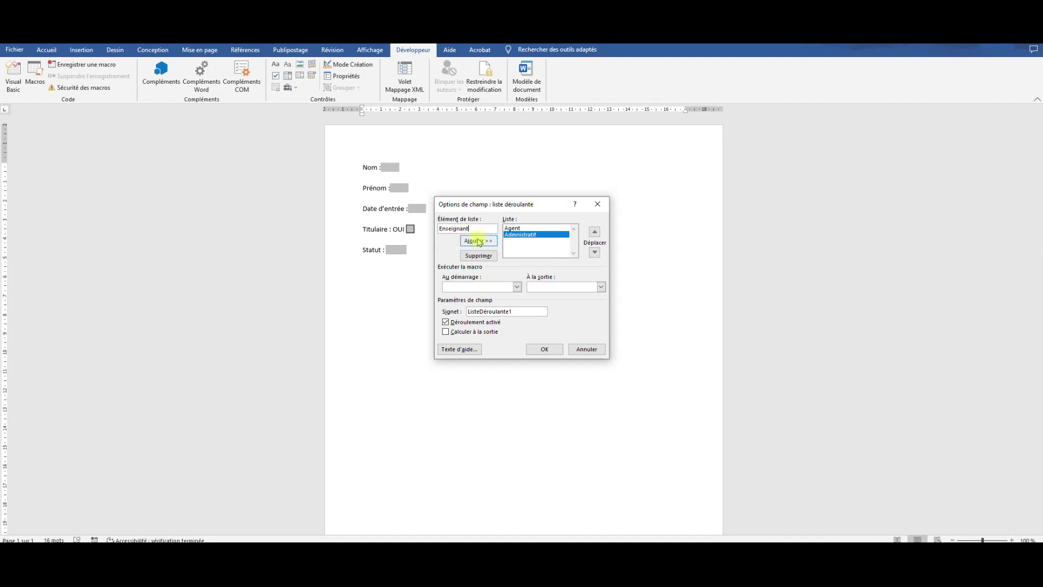
left_click(478, 241)
Step: Set the bookmark name of the Statut drop-down list to statut and apply the field options
left_click(521, 311)
left_click_drag(509, 309, 441, 310)
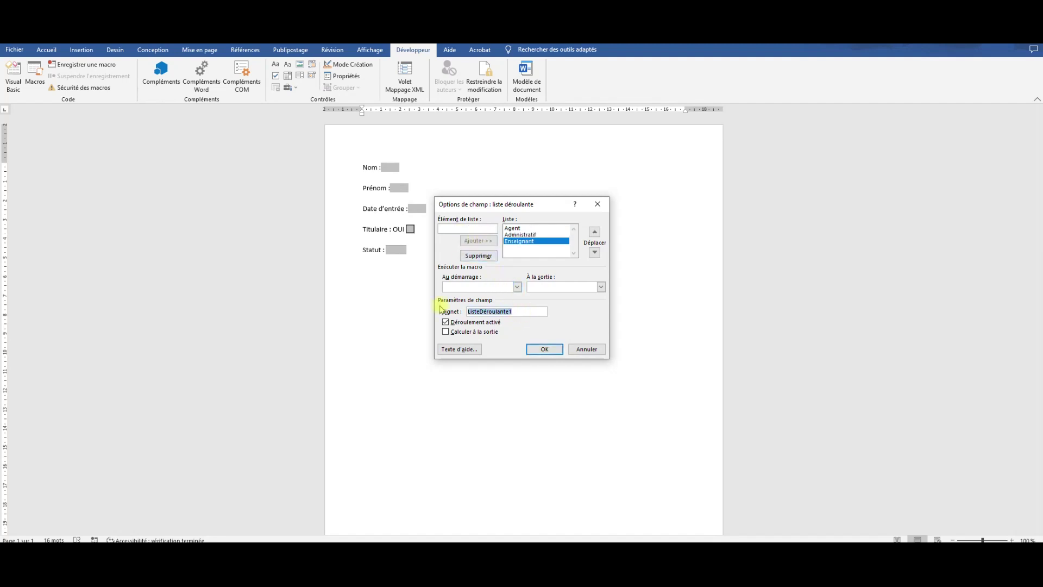
type("statut")
left_click(545, 348)
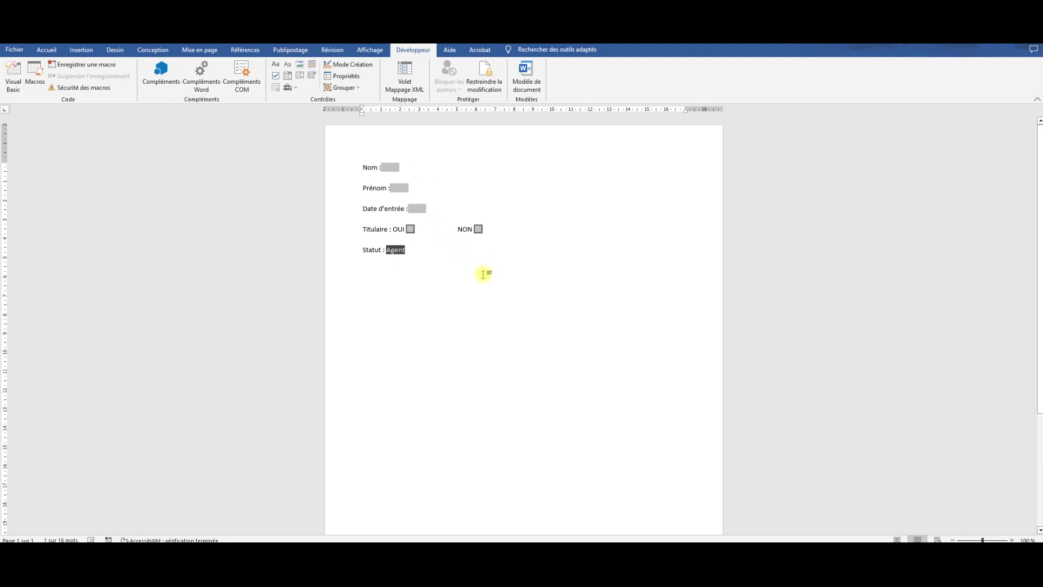
left_click_drag(415, 251, 342, 173)
left_click(535, 217)
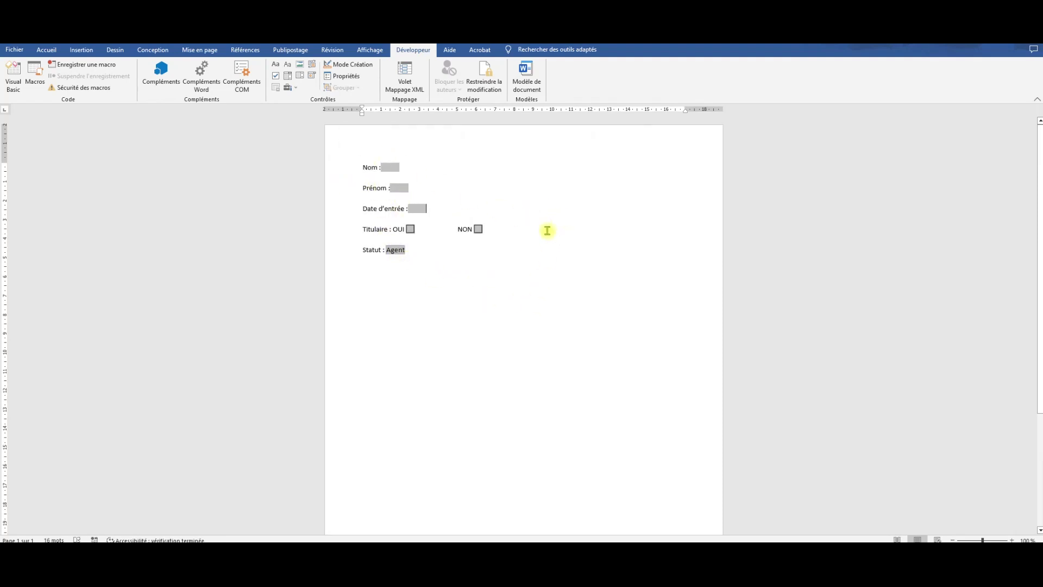
Step: Restrict document editing to "Remplissage de formulaires" and activate the protection without a password
left_click(487, 82)
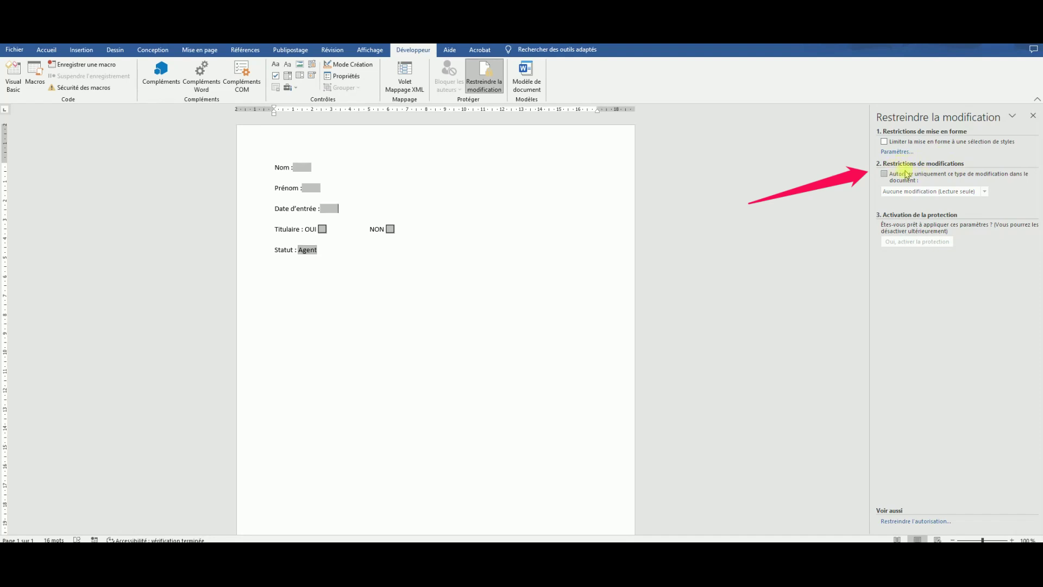
left_click(884, 174)
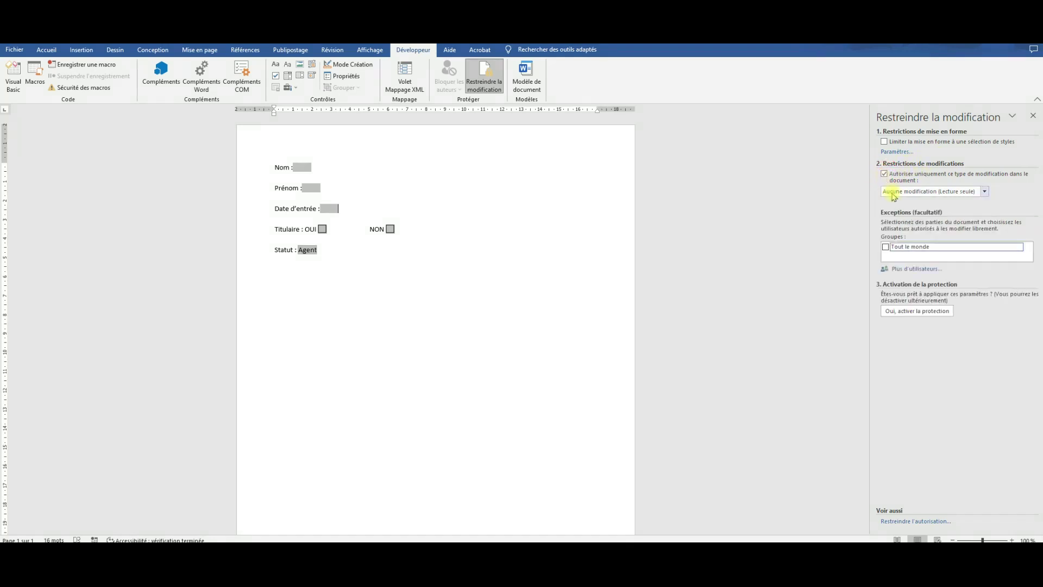
left_click(917, 194)
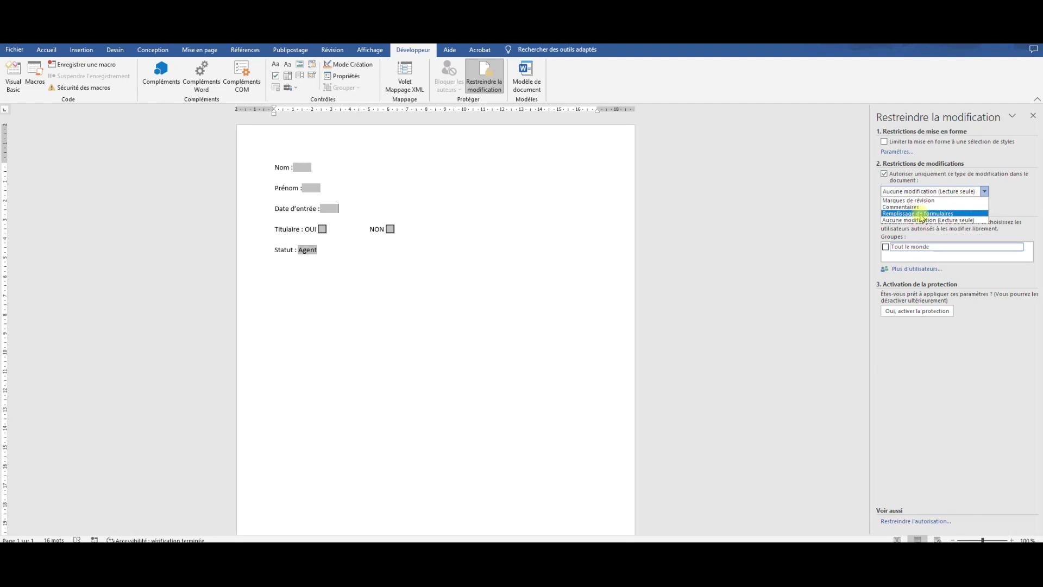
left_click(921, 214)
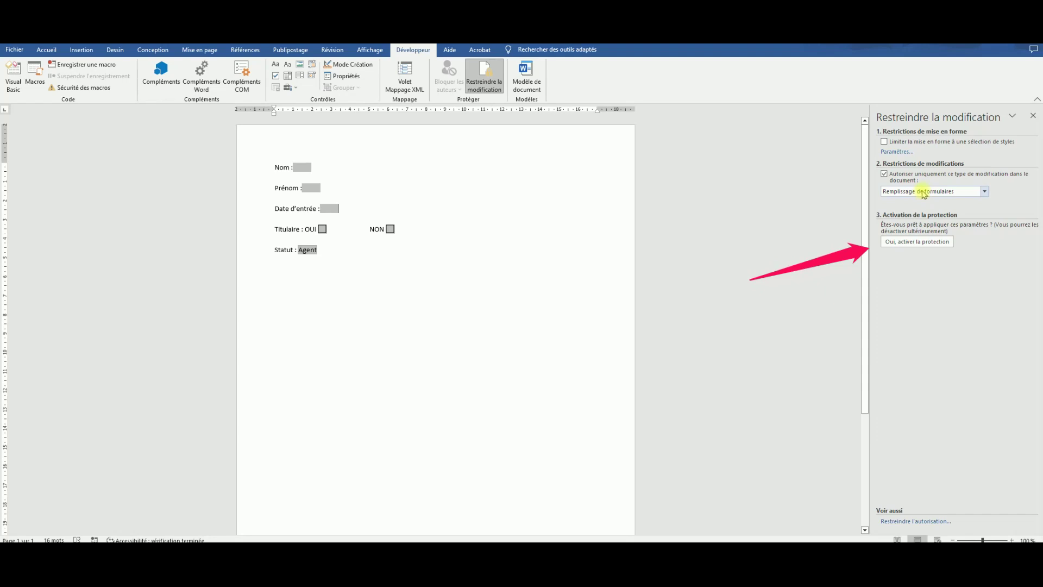
left_click(922, 244)
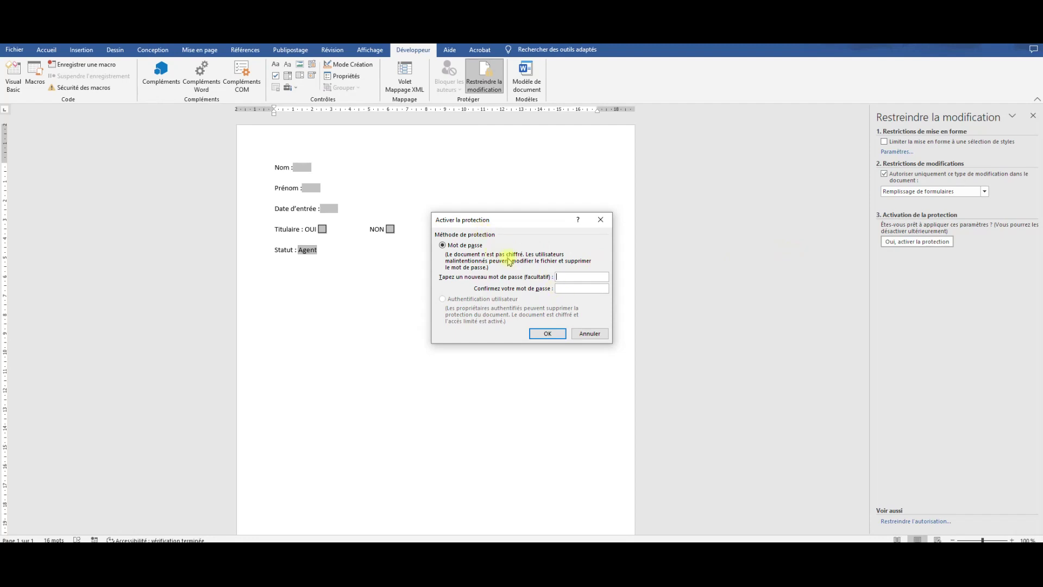
left_click(550, 336)
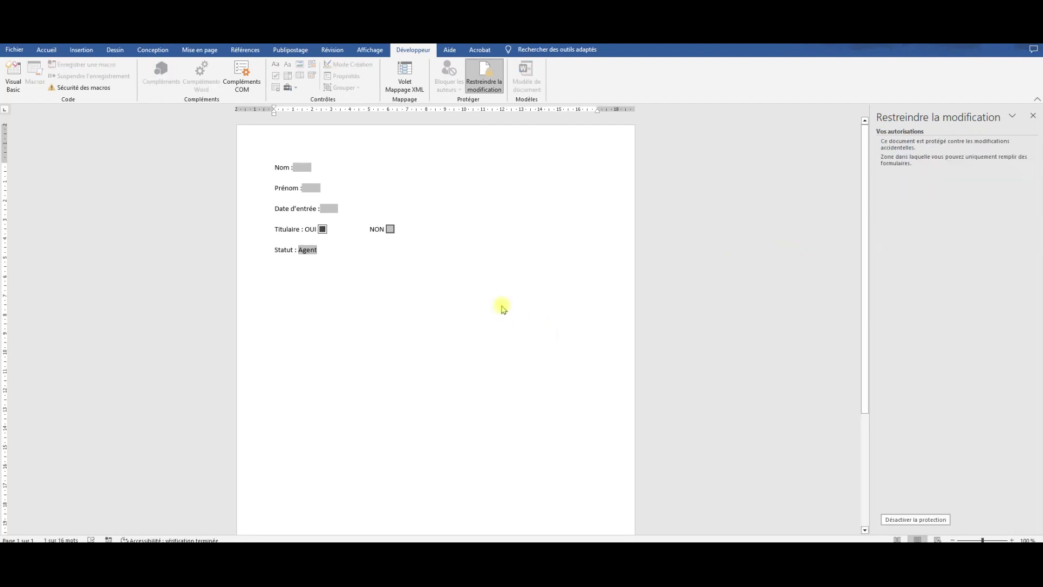
Step: Choose "Admnistratif" in the Statut drop-down list of the protected form
left_click(323, 229)
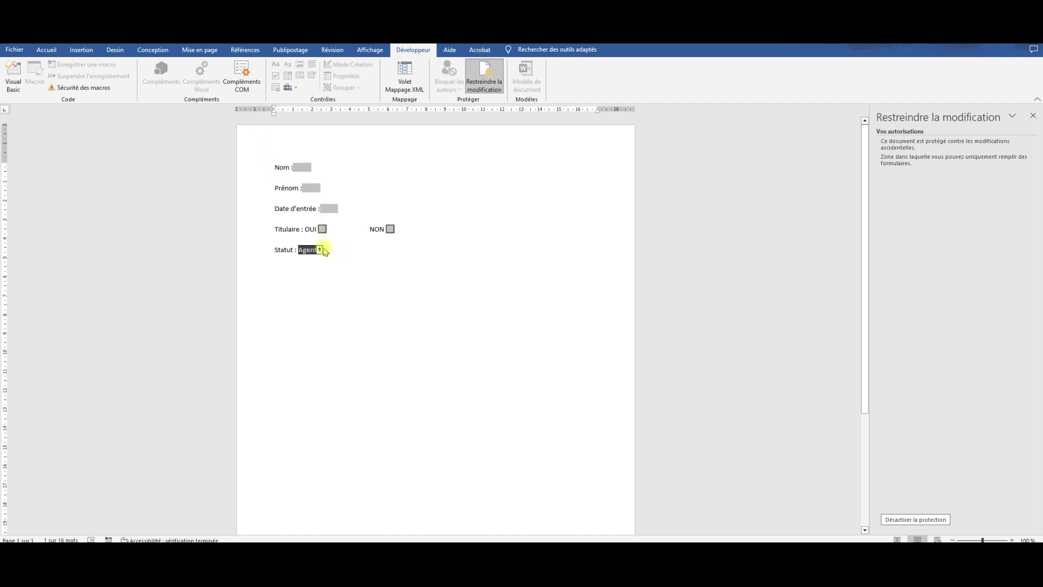
left_click(321, 250)
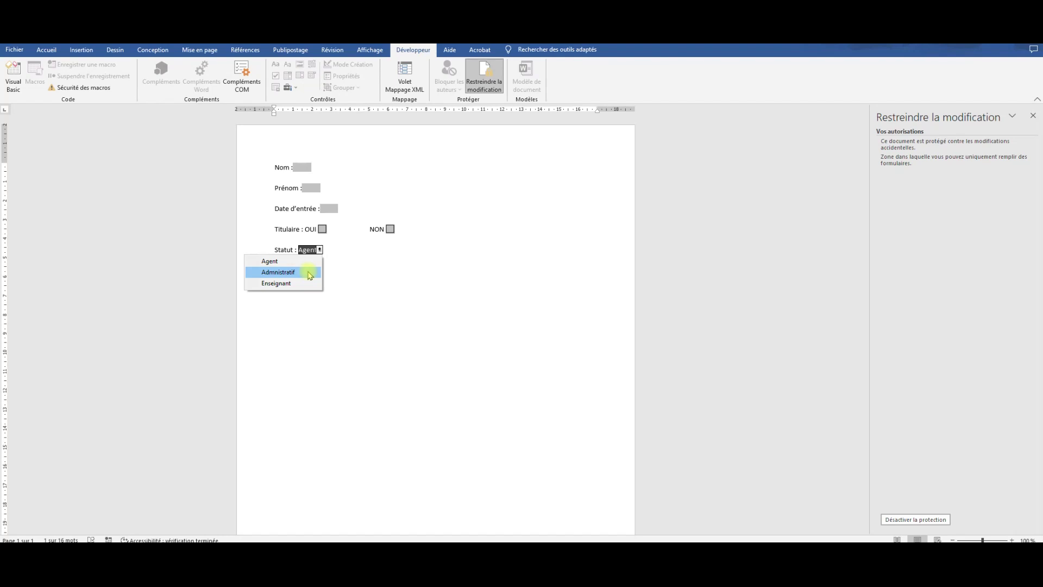
left_click(305, 272)
Step: Test the NON and OUI check boxes beside Titulaire by ticking and clearing each one
left_click(391, 229)
left_click(322, 229)
left_click(391, 230)
left_click(322, 229)
Step: Fill in the "Date d'entrée" field with 12/6/23 and leave the field to apply its date format
left_click(329, 209)
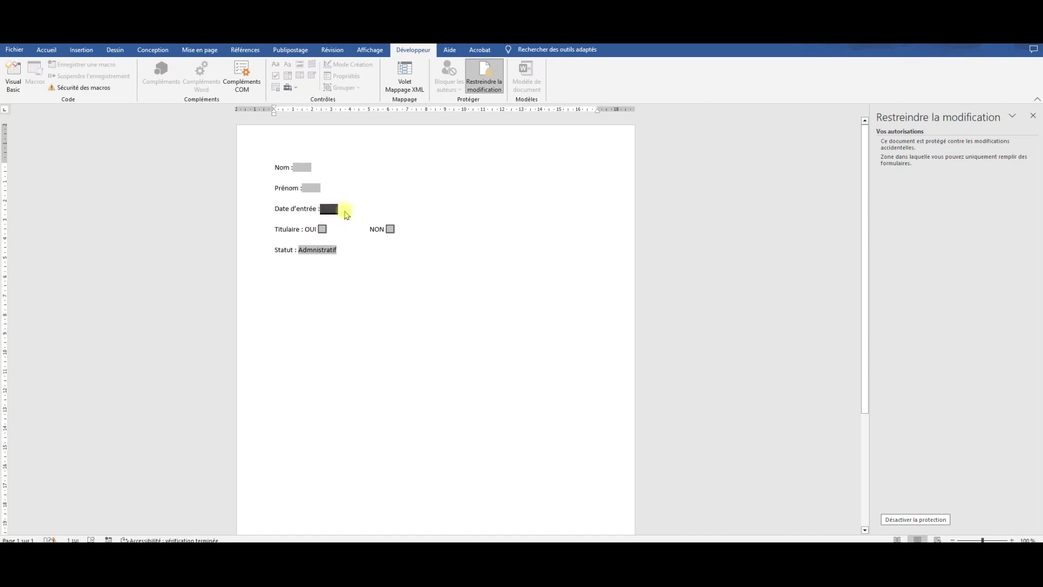
type("12/6/23")
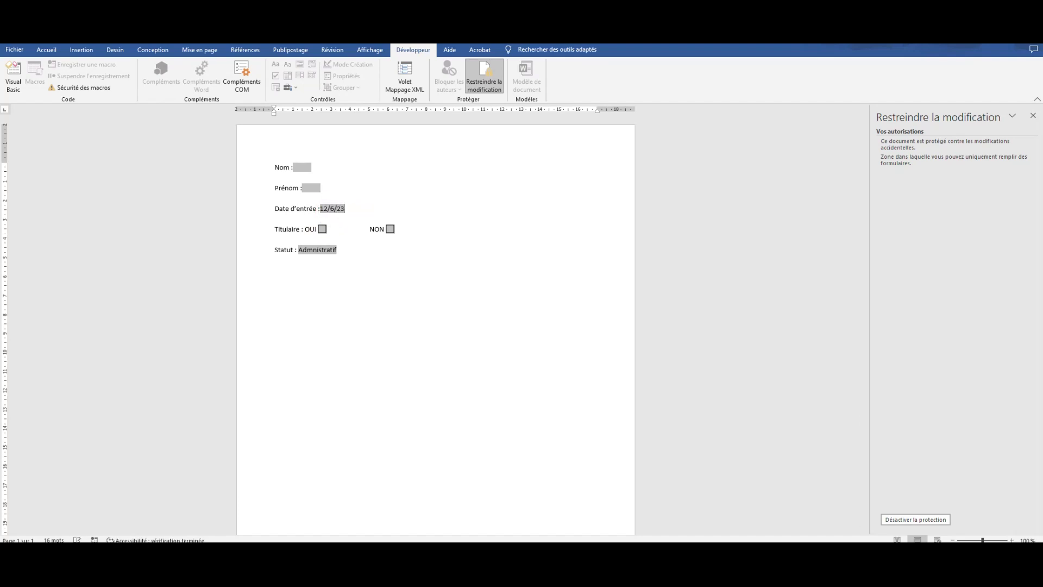
left_click(311, 188)
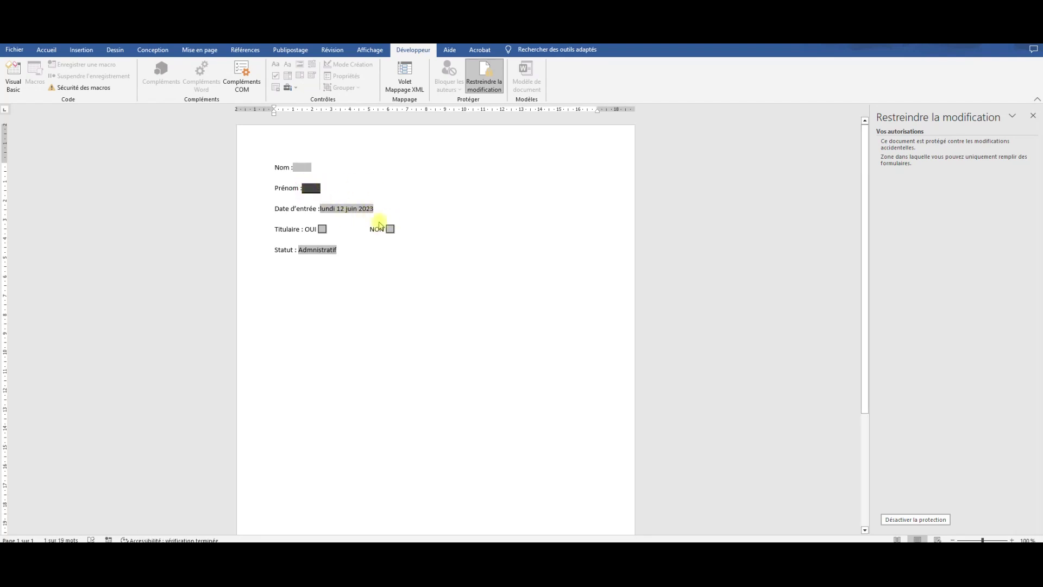
Step: Fill in the Nom and Prénom fields with the person's last name and first name in capitals
left_click(305, 168)
type("TERIEUR")
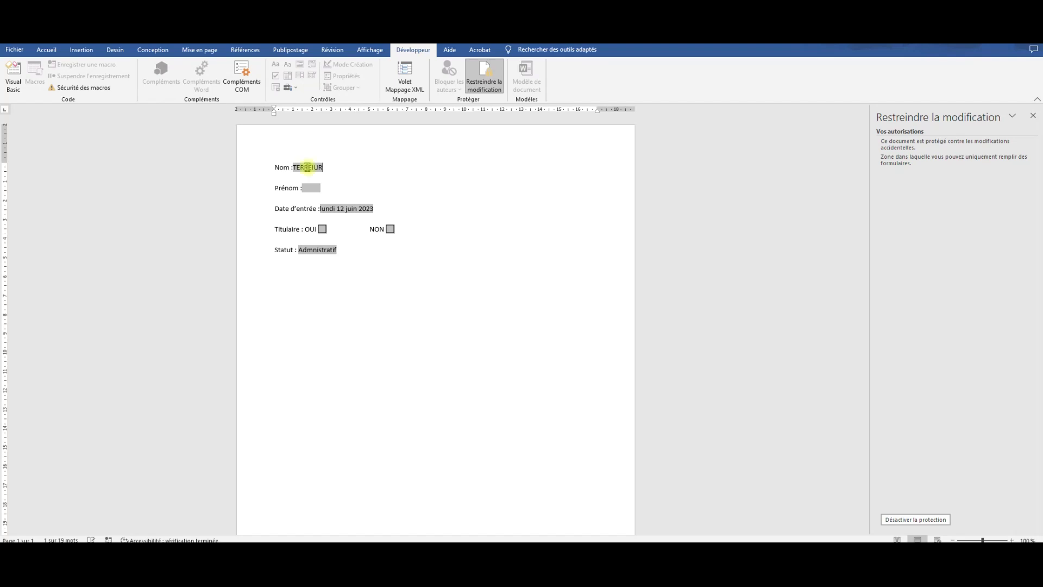
key("BackSpace")
type("IEUR")
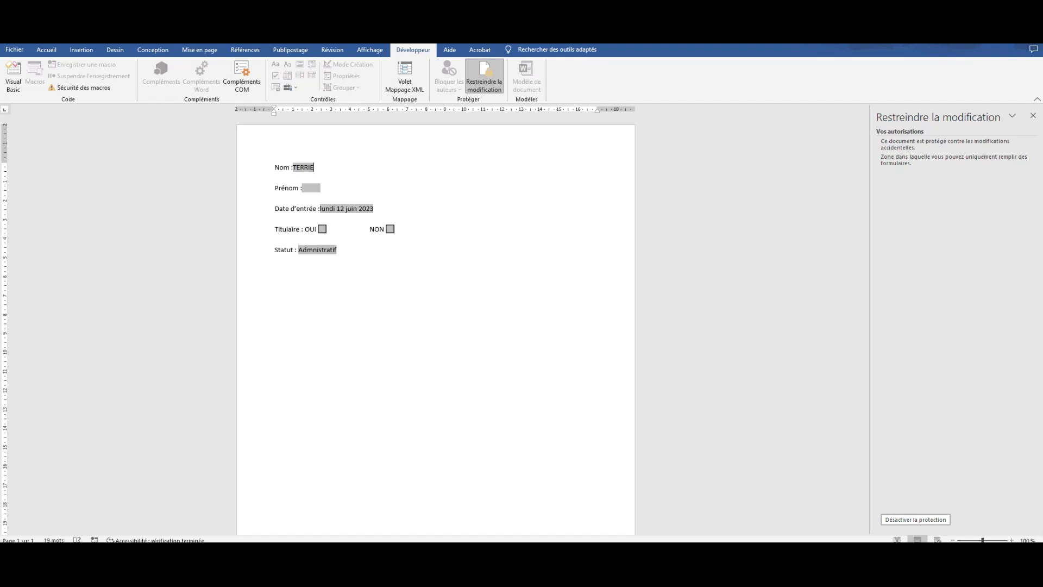
left_click(313, 186)
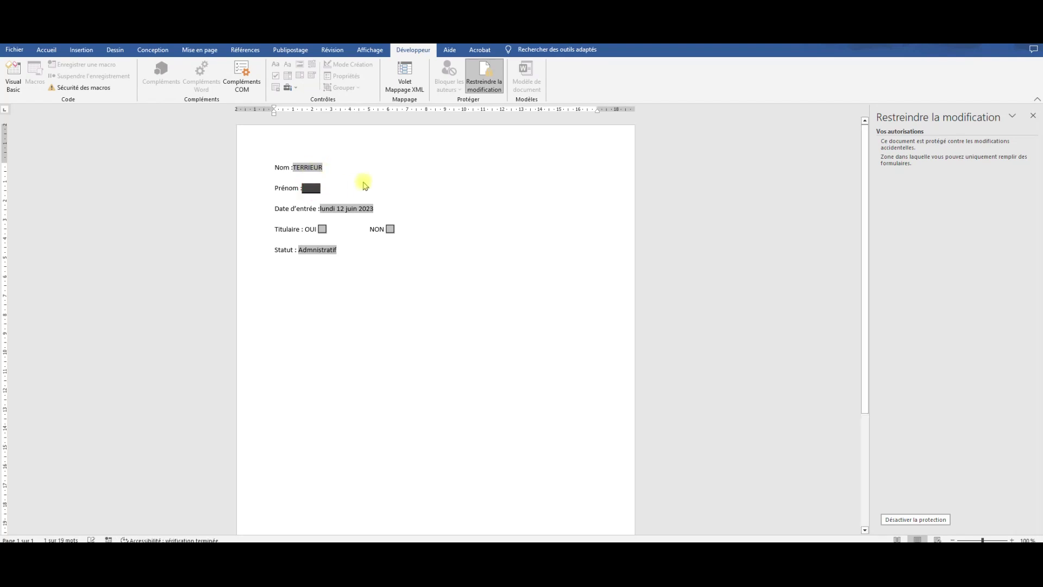
type("ALAIN")
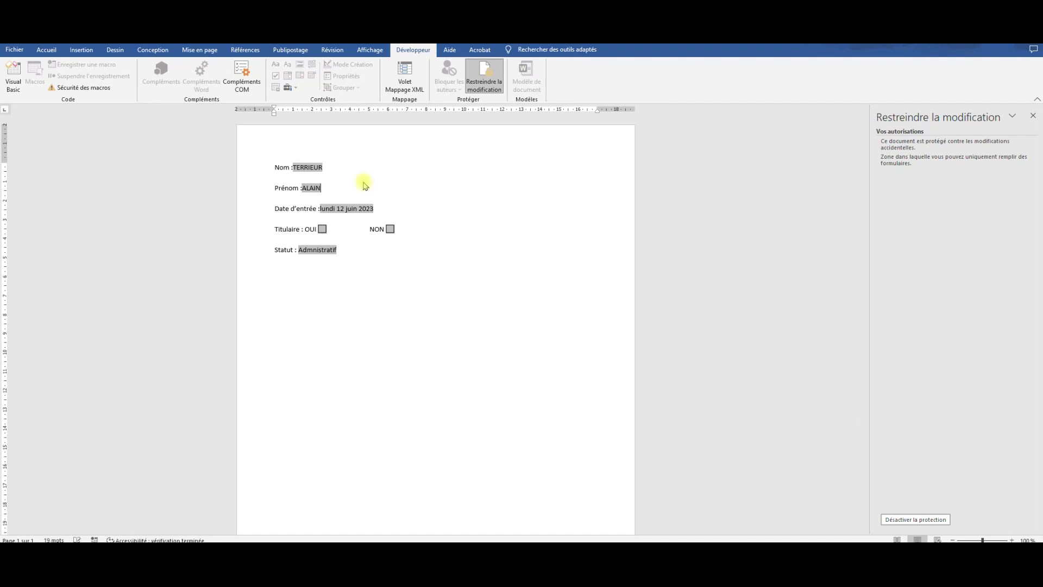
key("Tab")
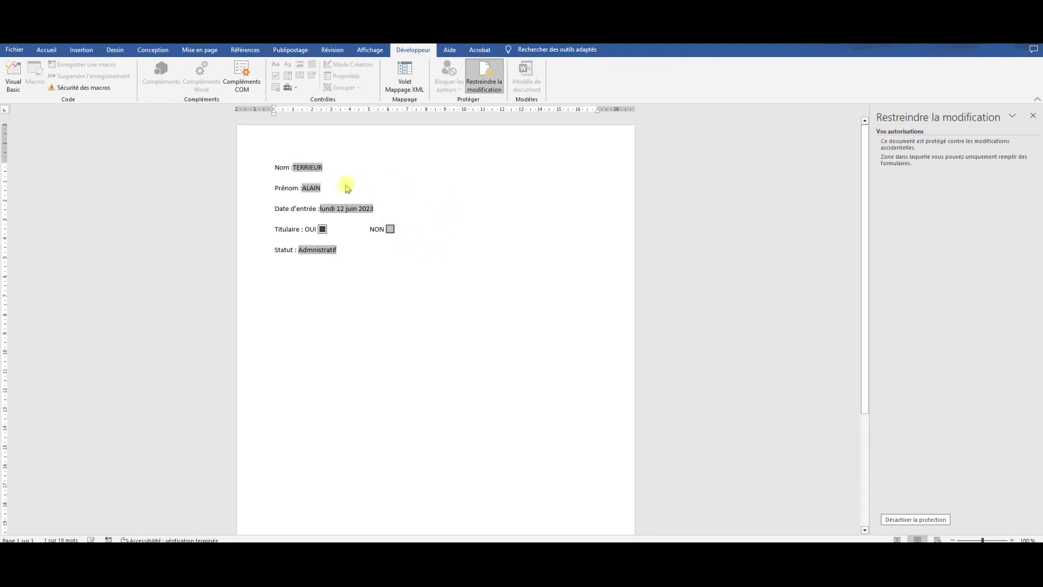
Step: Save the completed form as a Word document named "un" in the Bureau folder
left_click(14, 50)
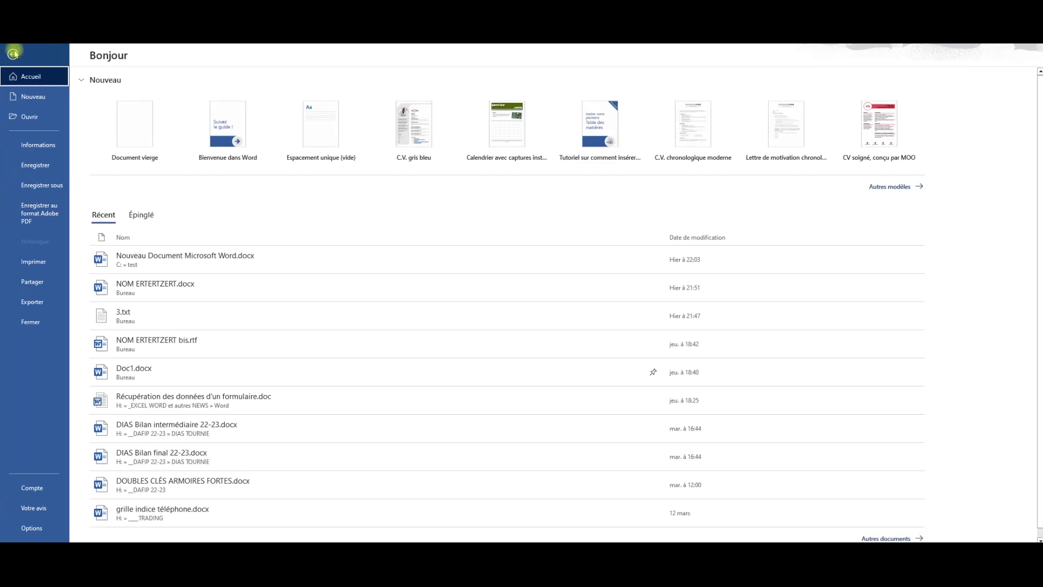
left_click(48, 170)
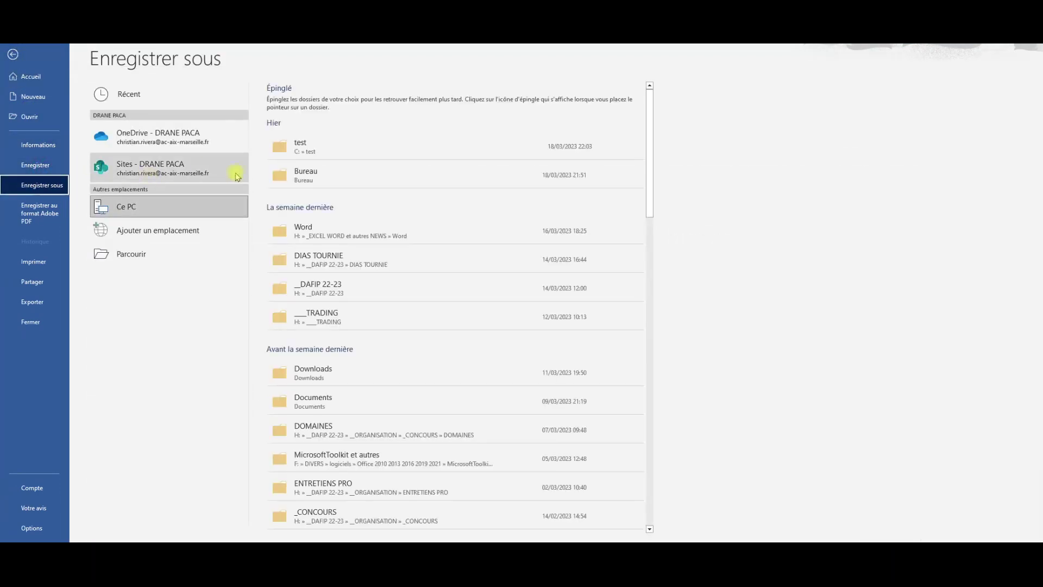
left_click(329, 171)
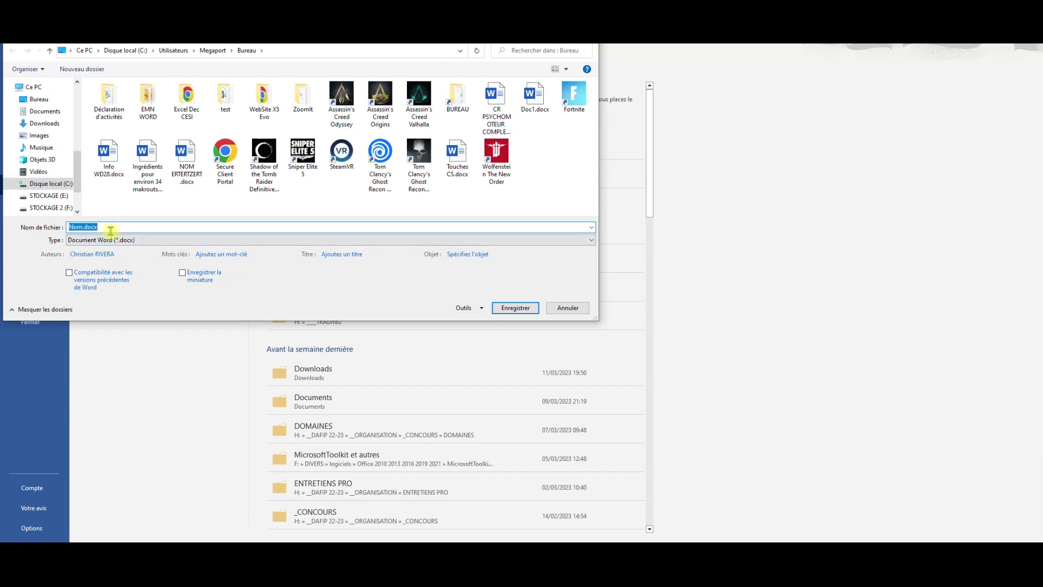
type("un")
left_click(515, 307)
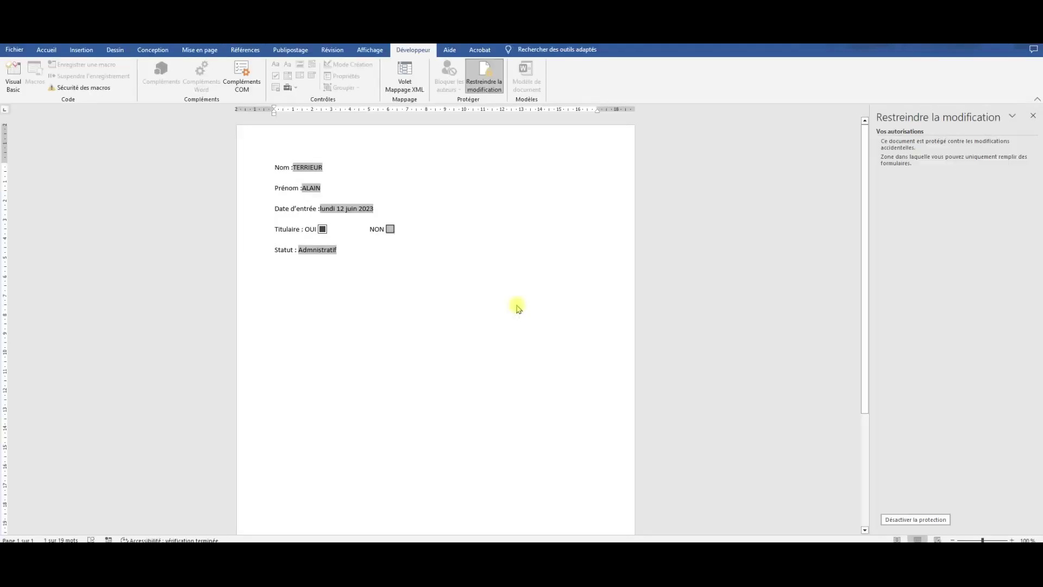